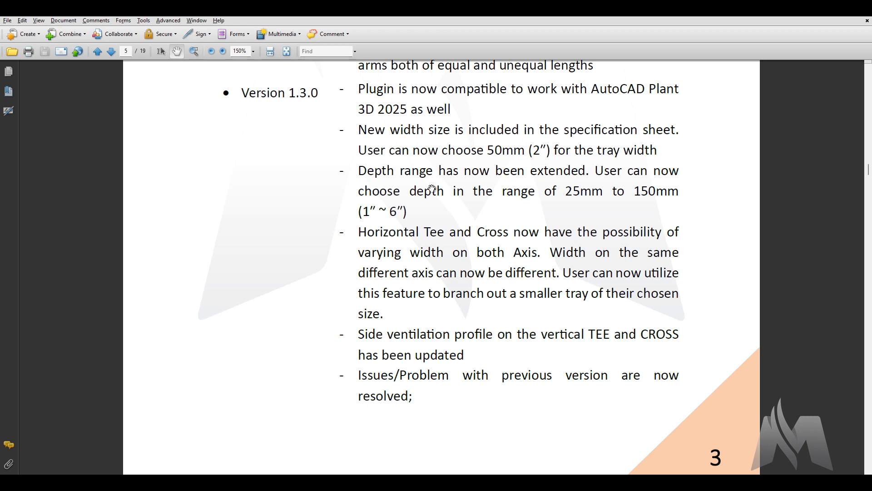
# Read the Version 1.3.0 release notes in the manual through to the corrected issues on the following page.
pyautogui.scroll(-3, 423, 209)
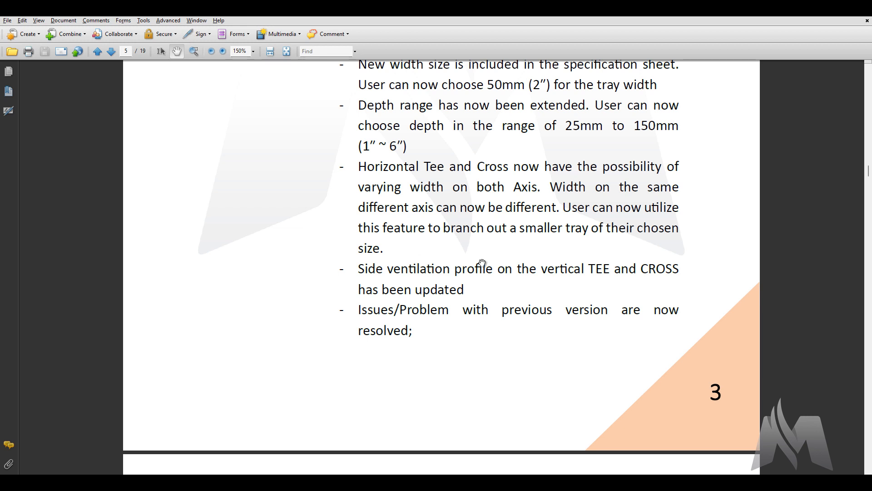
pyautogui.scroll(-8, 463, 279)
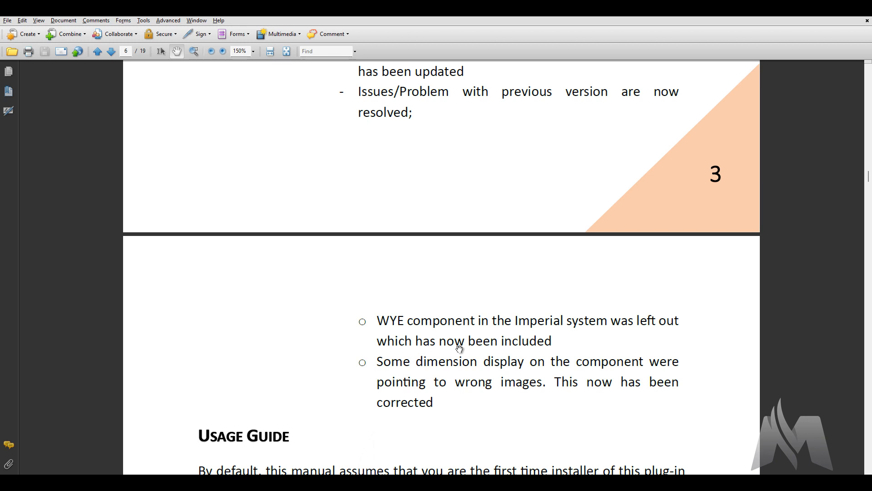
pyautogui.scroll(-1, 459, 348)
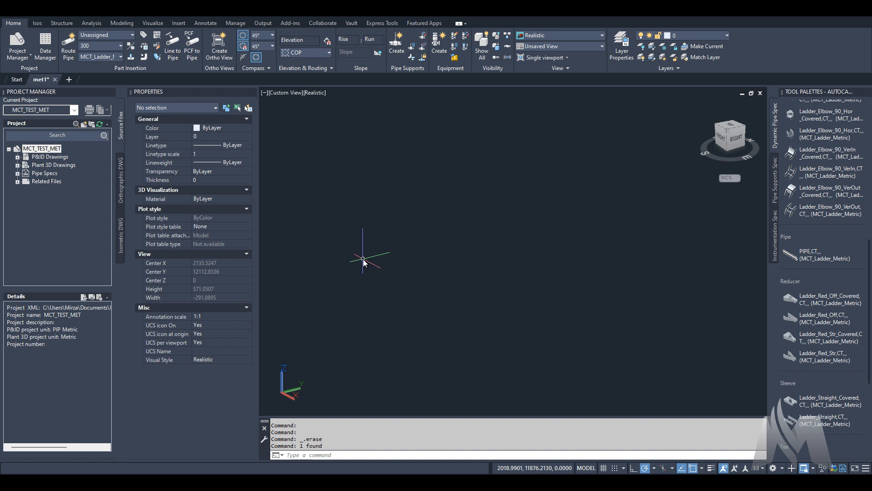
# Examine the full range of tray widths available for the MCT_Ladder_Metric spec.
pyautogui.click(120, 47)
pyautogui.scroll(2, 103, 108)
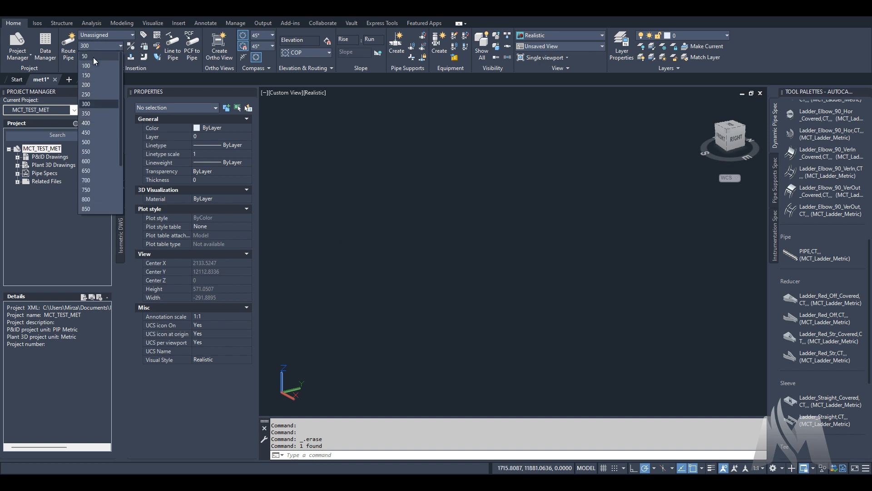
pyautogui.scroll(-3, 96, 137)
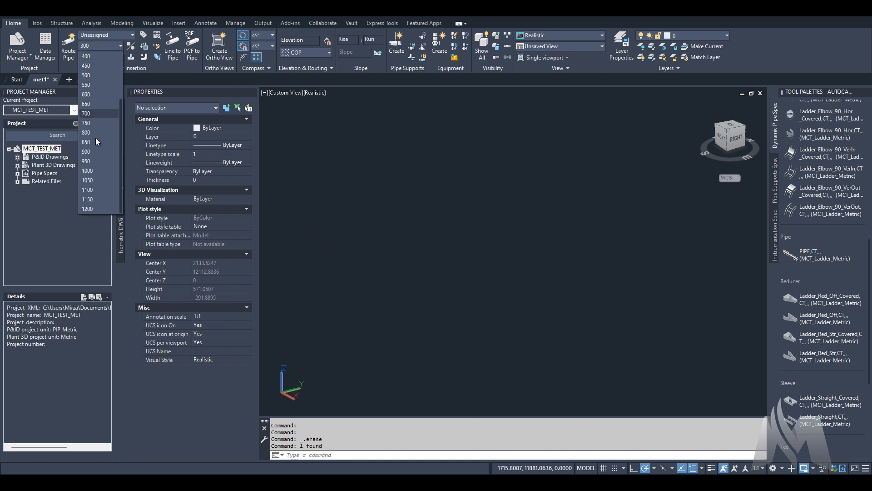
pyautogui.click(120, 47)
pyautogui.click(120, 47)
pyautogui.click(120, 47)
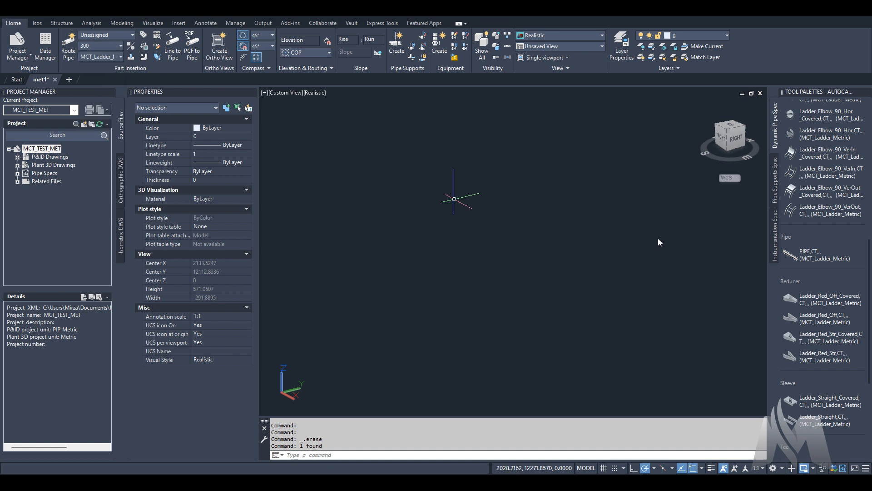
# Check the available tray widths under the MCT_Solid_Metric and MCT_Ventilated_Metric specs.
pyautogui.click(118, 44)
pyautogui.click(118, 45)
pyautogui.click(115, 56)
pyautogui.click(108, 76)
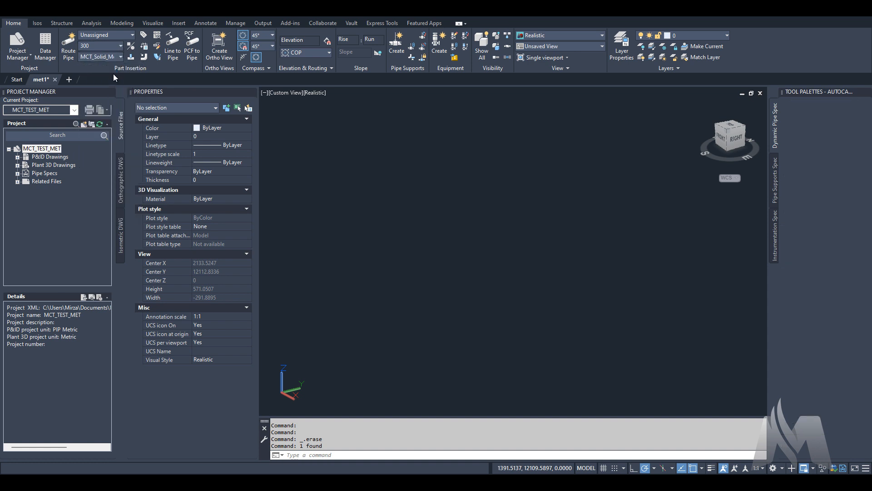
pyautogui.click(111, 45)
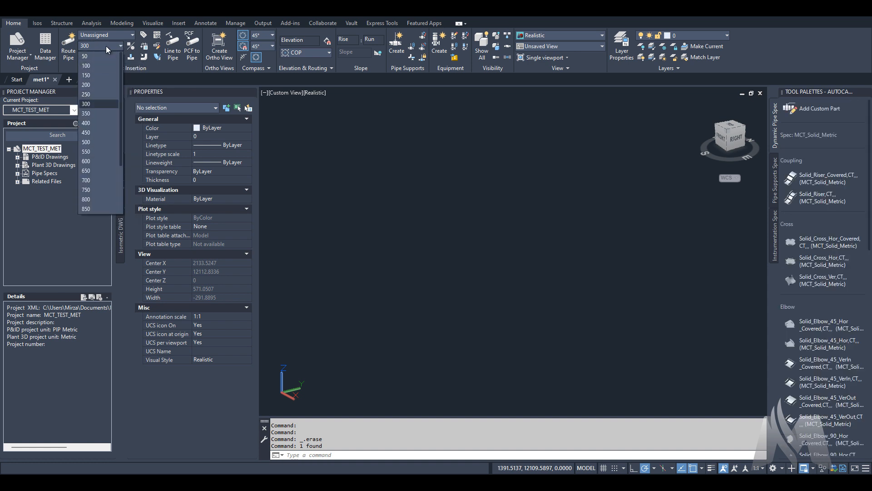
pyautogui.click(106, 45)
pyautogui.click(105, 56)
pyautogui.click(105, 78)
pyautogui.click(105, 53)
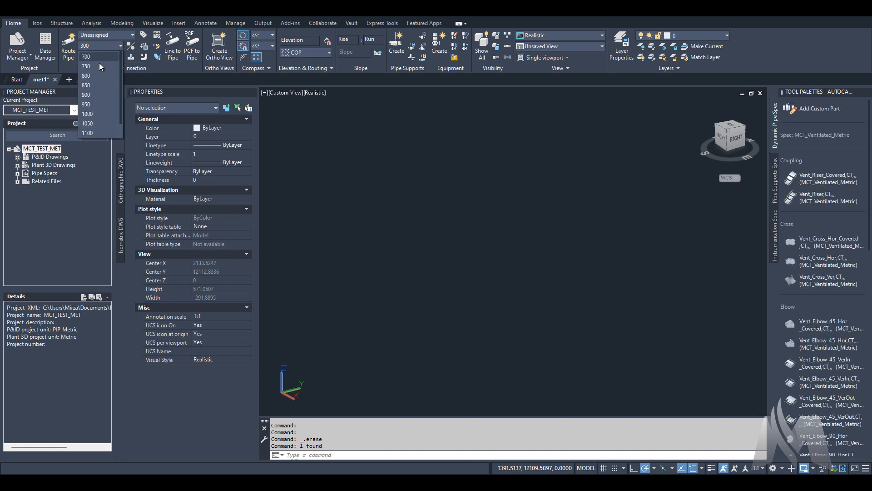
pyautogui.click(99, 59)
# Set the part spec to MCT_WireMesh_Metric and the tray width to 50.
pyautogui.click(102, 59)
pyautogui.scroll(5, 102, 77)
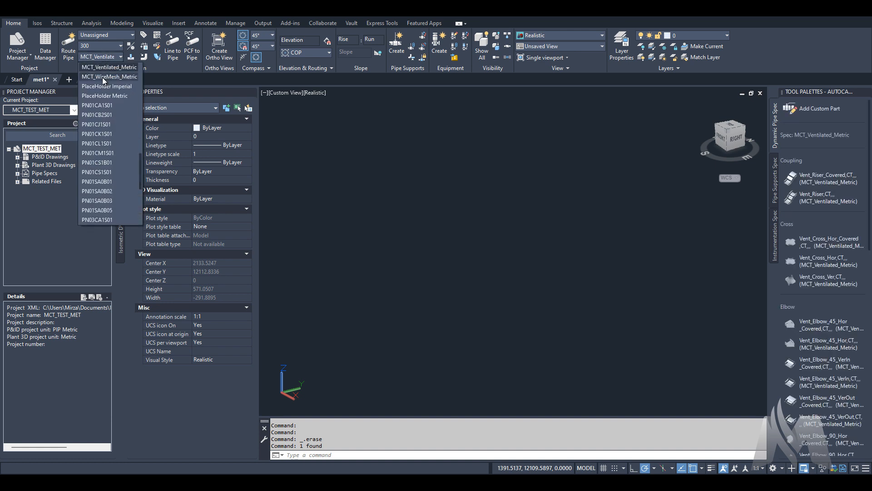
pyautogui.click(102, 77)
pyautogui.click(108, 45)
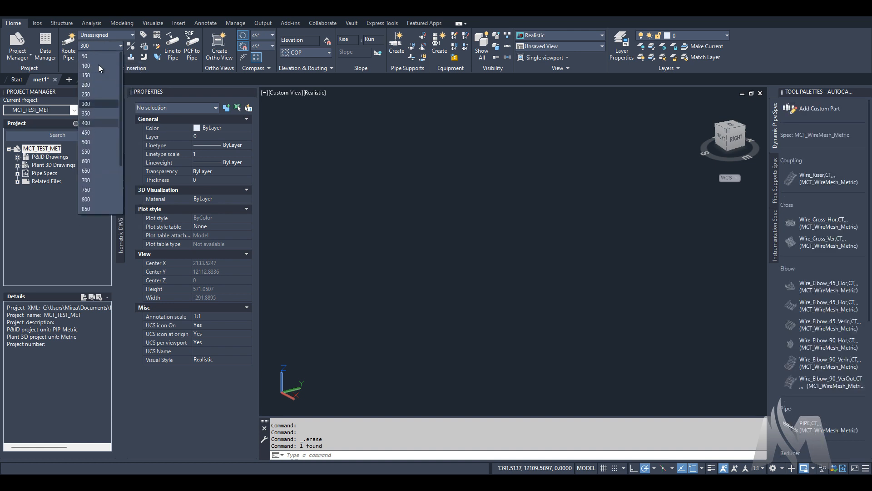
pyautogui.click(98, 56)
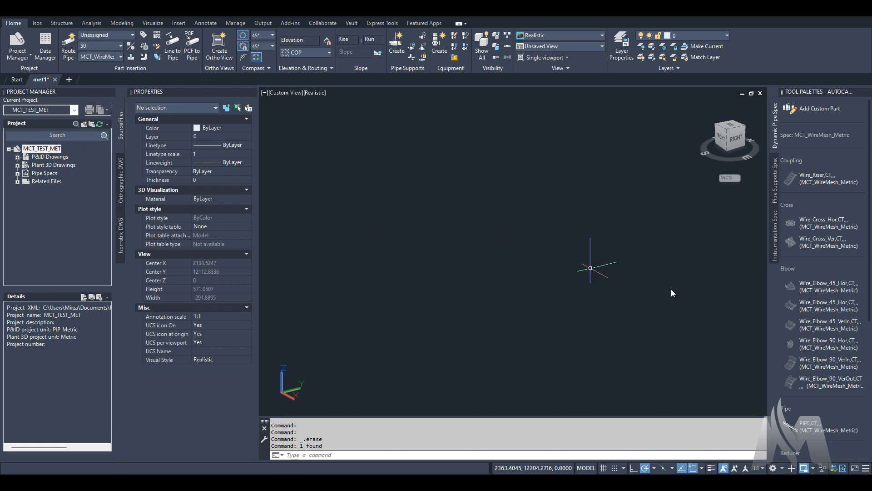
# Insert one Wire_Straight tray section from the wire mesh spec into the empty model.
pyautogui.scroll(-5, 788, 325)
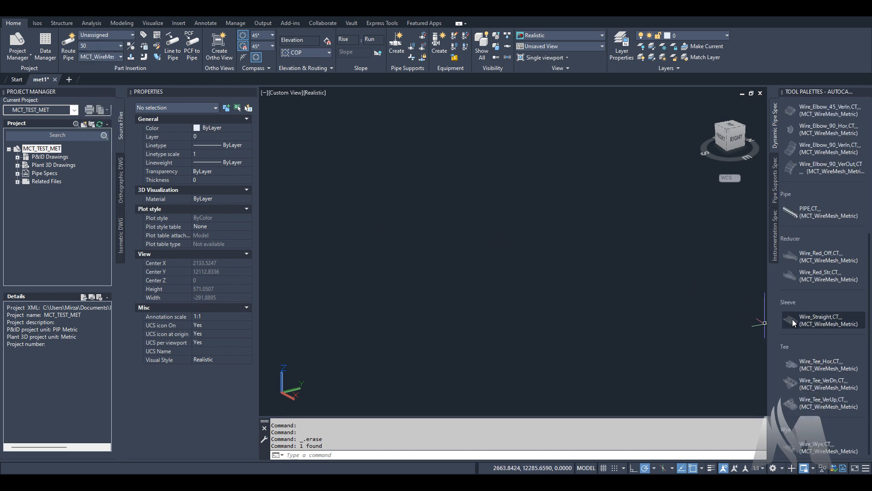
pyautogui.click(792, 319)
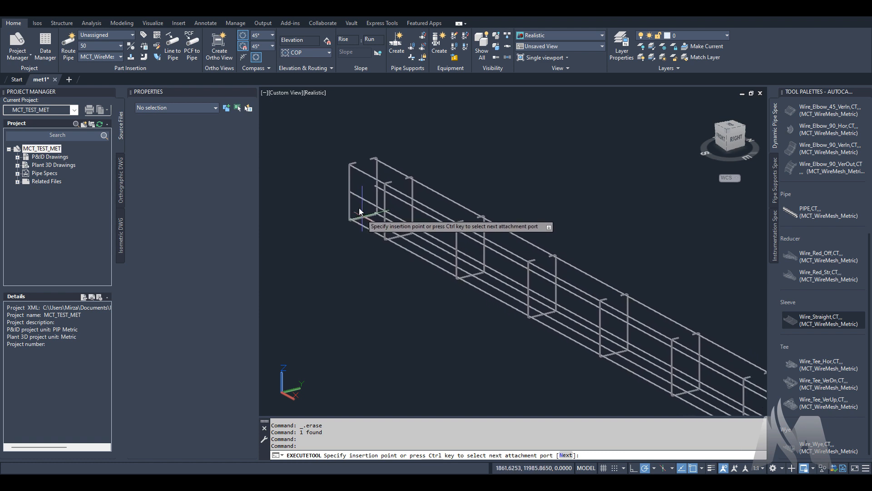
pyautogui.click(343, 203)
pyautogui.click(409, 248)
pyautogui.press('Escape')
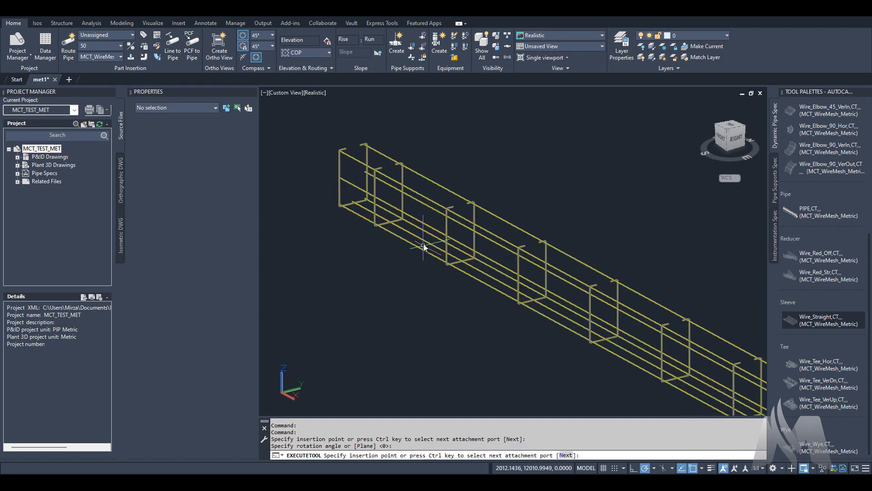
pyautogui.moveTo(359, 208); pyautogui.dragTo(392, 249, button='middle')
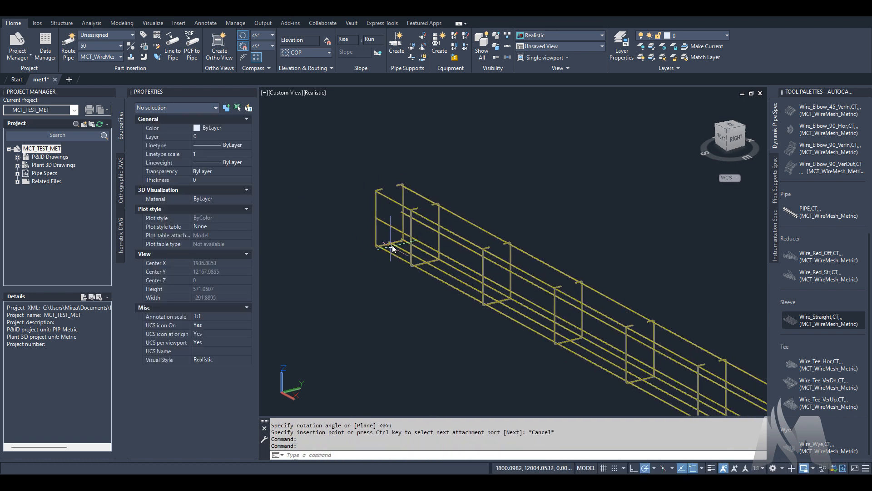
# Set the depth of the straight wire mesh tray to 25.
pyautogui.click(393, 248)
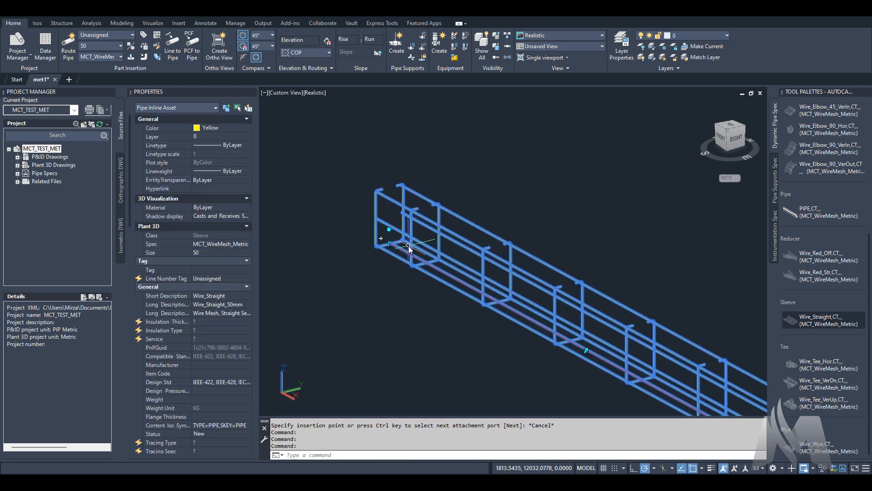
pyautogui.scroll(-5, 209, 304)
pyautogui.scroll(-5, 209, 304)
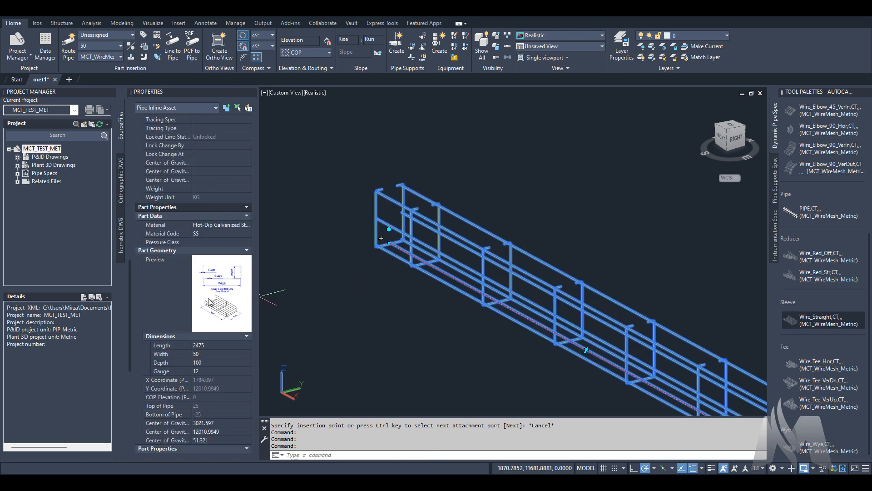
pyautogui.click(211, 362)
pyautogui.write('25')
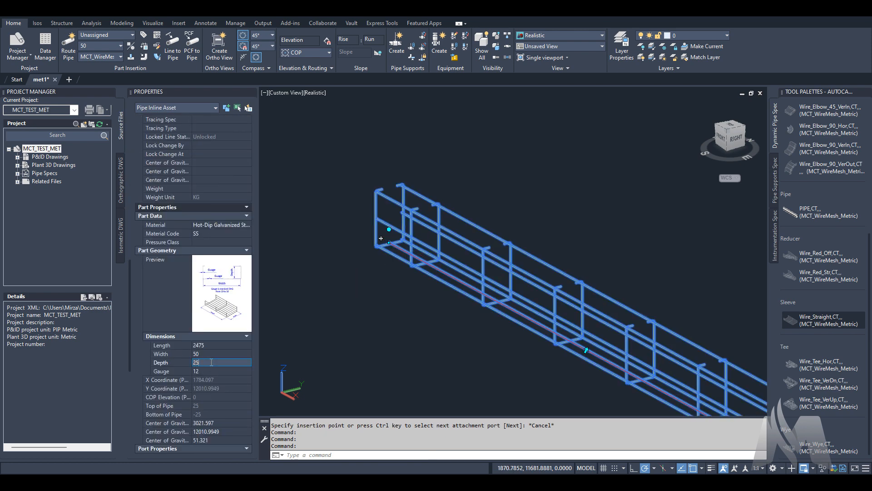
pyautogui.press('Tab')
pyautogui.scroll(5, 372, 243)
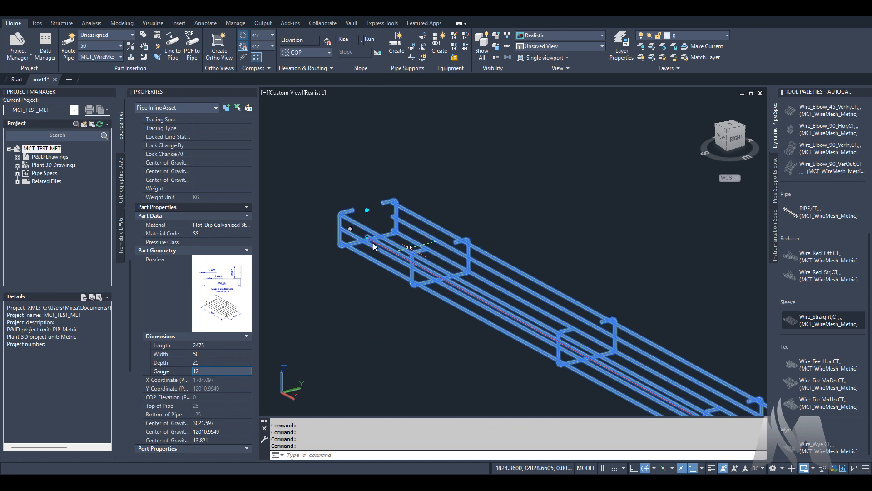
pyautogui.press('Escape')
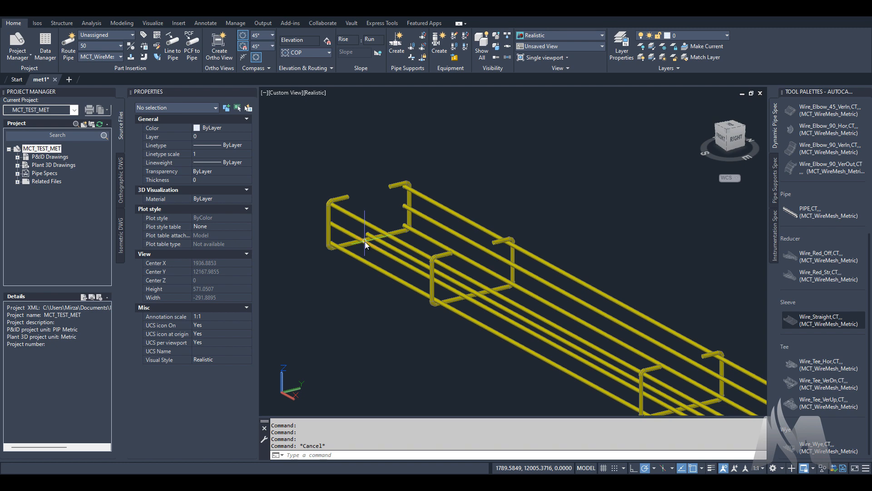
# Set the depth of the straight wire mesh tray to 30.
pyautogui.click(365, 242)
pyautogui.scroll(-8, 182, 346)
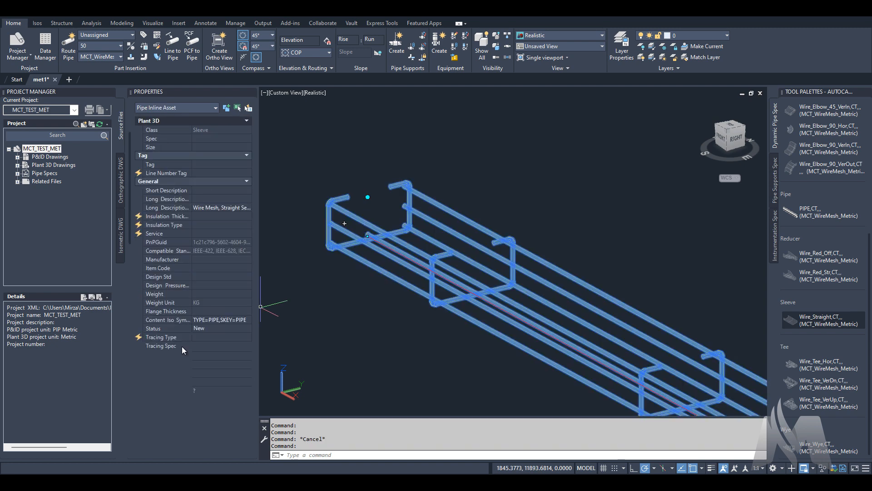
pyautogui.scroll(-3, 173, 388)
pyautogui.click(205, 362)
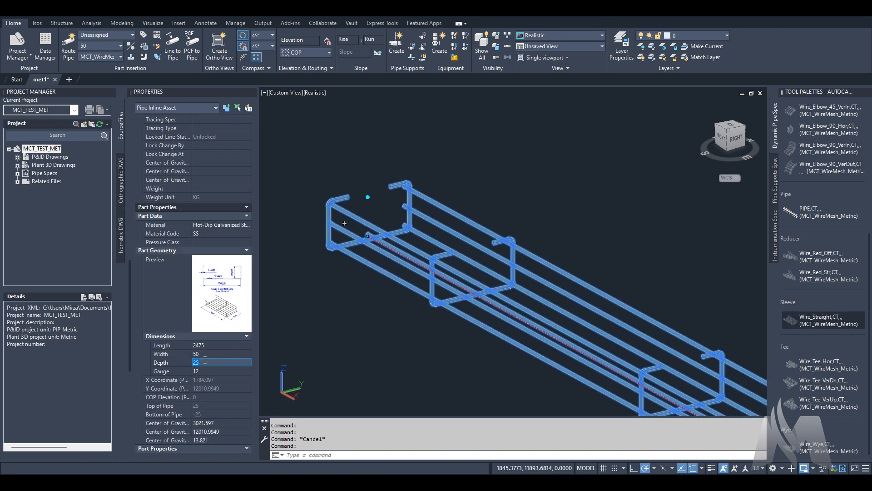
pyautogui.write('30')
pyautogui.press('Tab')
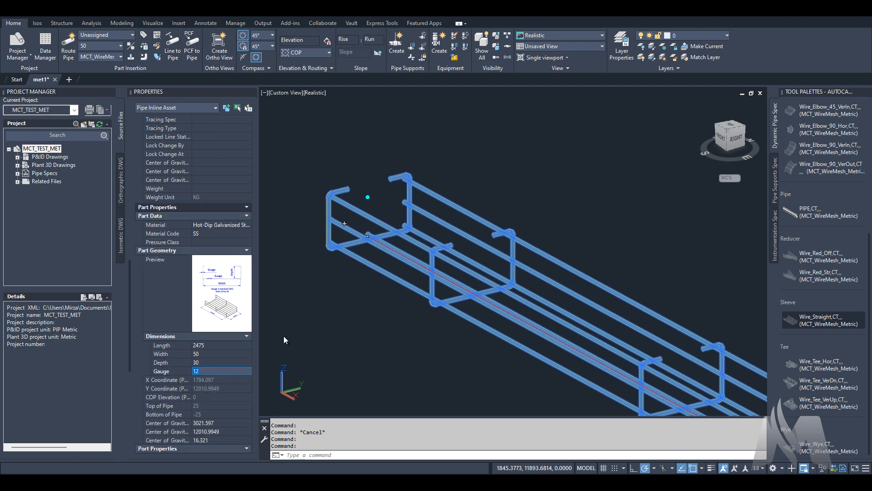
# Delete the wire mesh tray and switch the part spec to MCT_Ladder_Metric.
pyautogui.press('Delete')
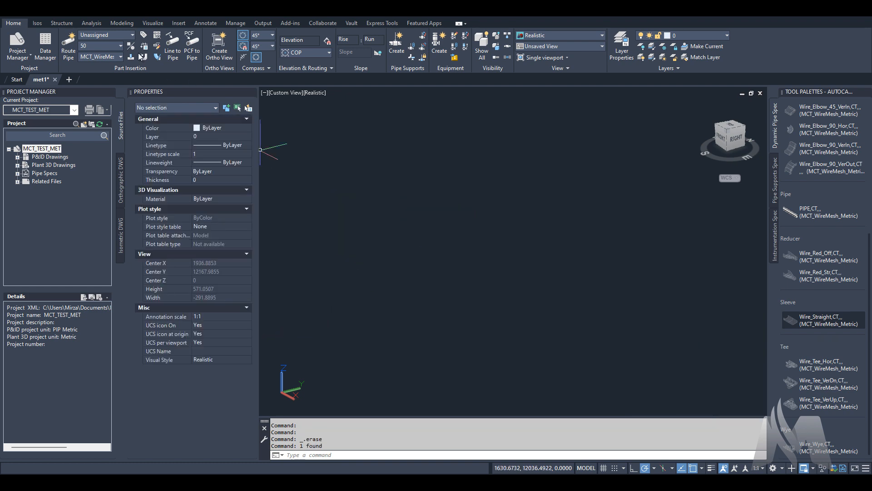
pyautogui.click(100, 57)
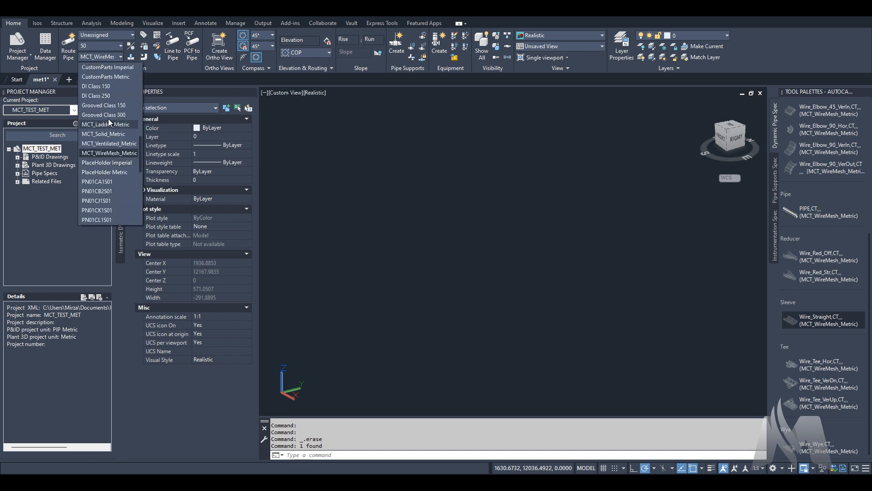
pyautogui.click(105, 124)
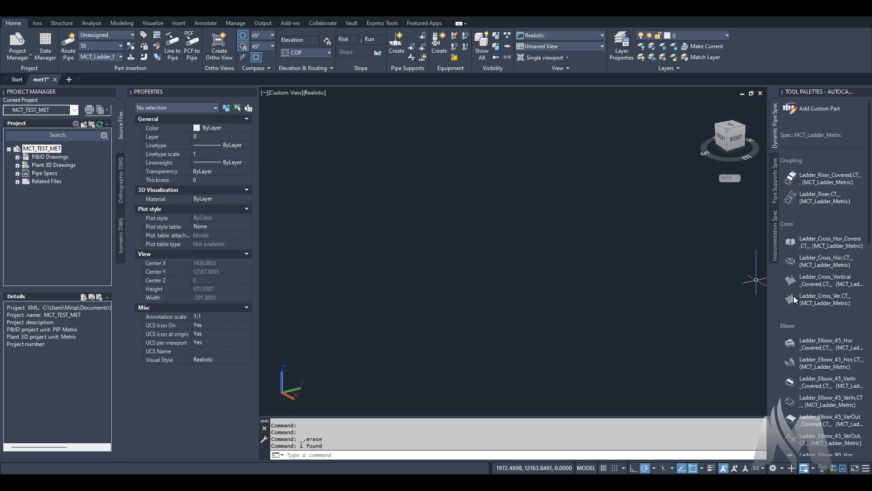
pyautogui.scroll(-5, 795, 305)
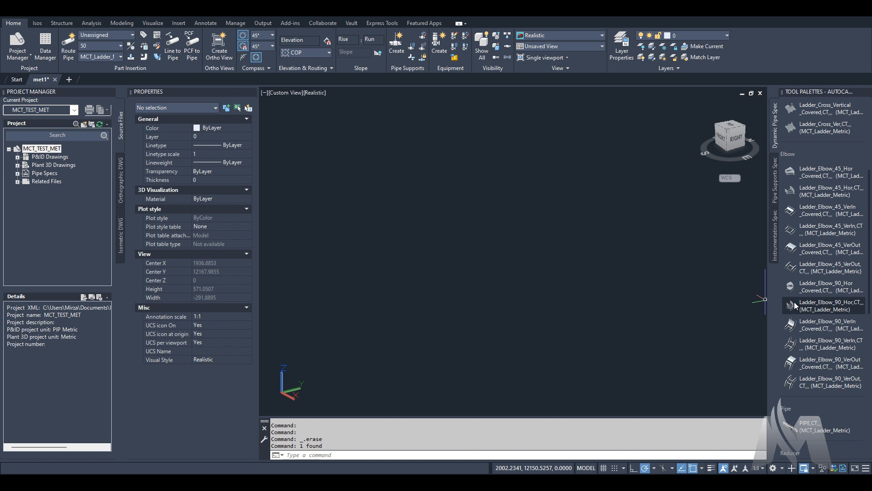
pyautogui.scroll(-6, 828, 312)
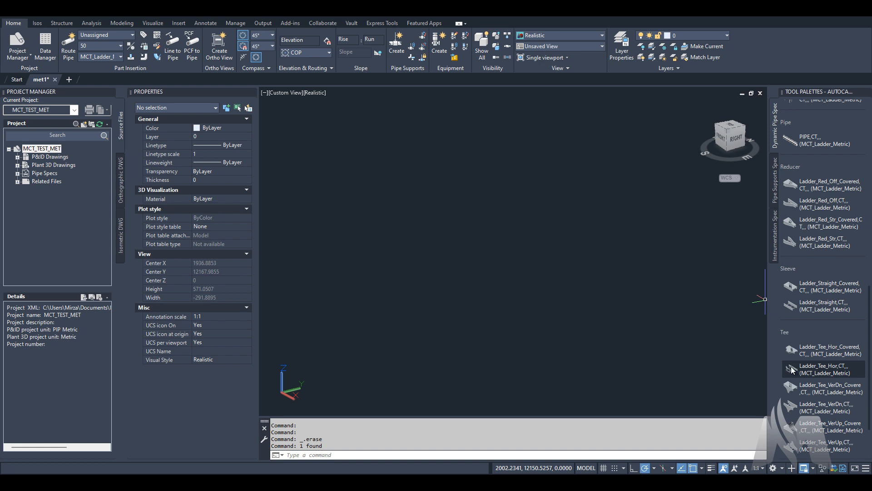
pyautogui.click(795, 369)
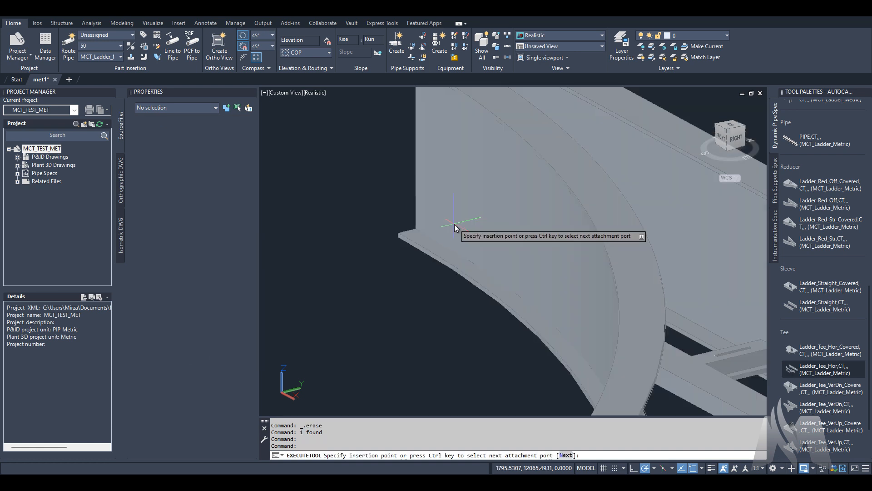
pyautogui.press('Escape')
# Set the tray width to 300, insert a Ladder_Tee_Hor at the default rotation, and view it in SE isometric.
pyautogui.click(104, 47)
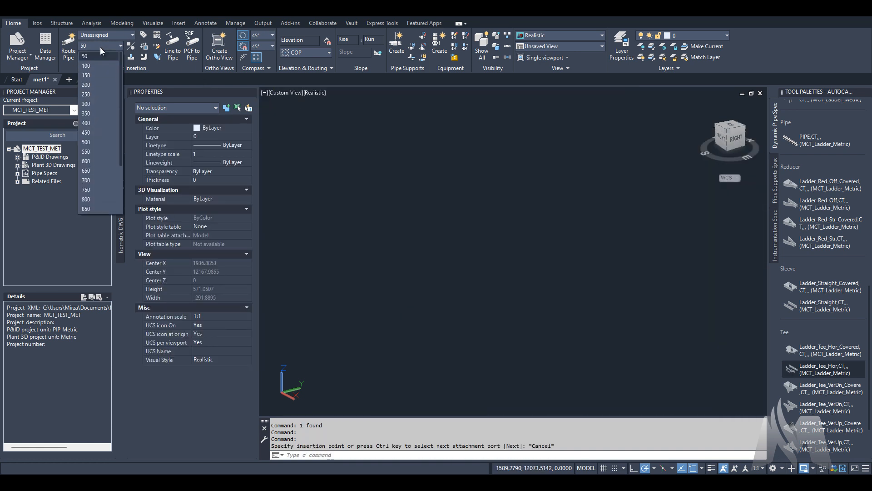
pyautogui.click(97, 103)
pyautogui.scroll(-3, 448, 236)
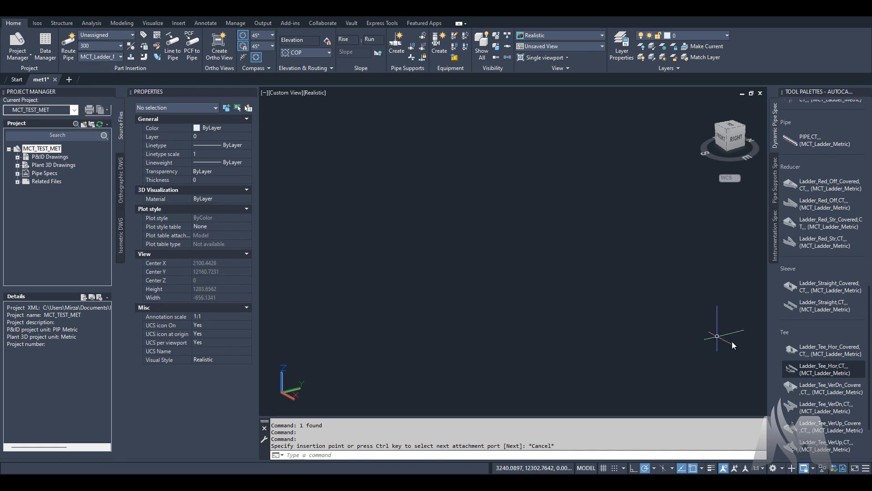
pyautogui.click(792, 366)
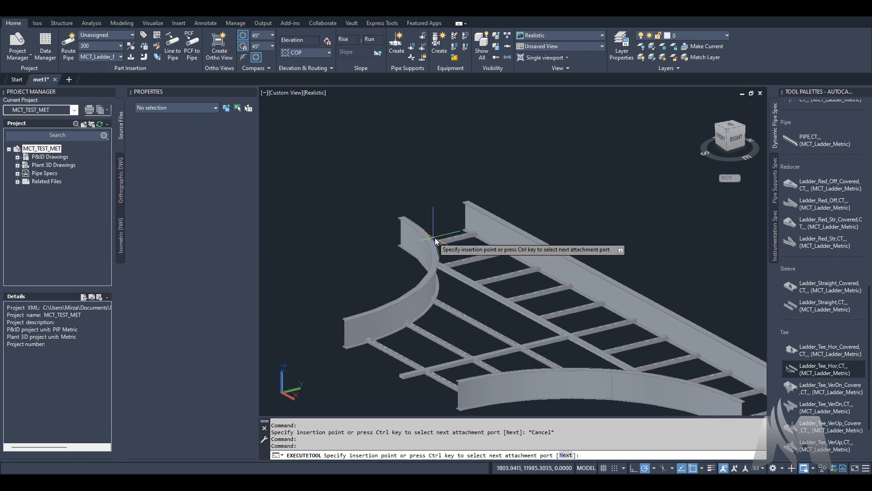
pyautogui.click(394, 196)
pyautogui.press('Return')
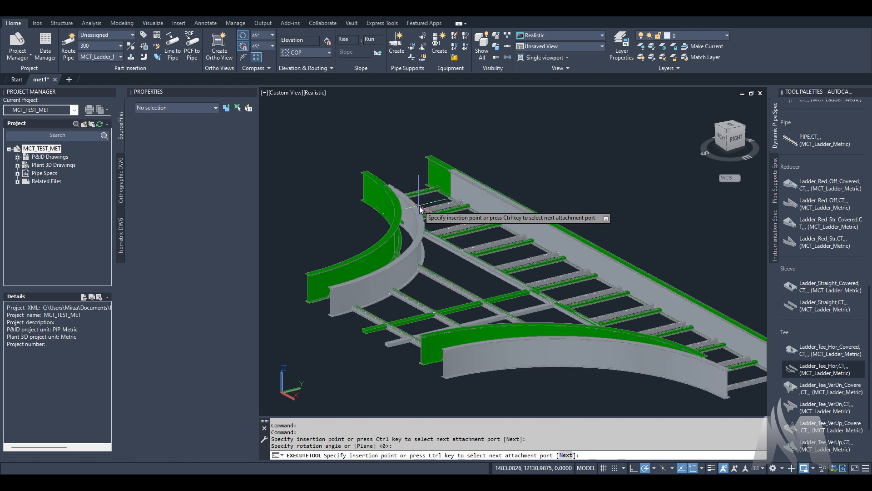
pyautogui.press('Escape')
pyautogui.click(730, 132)
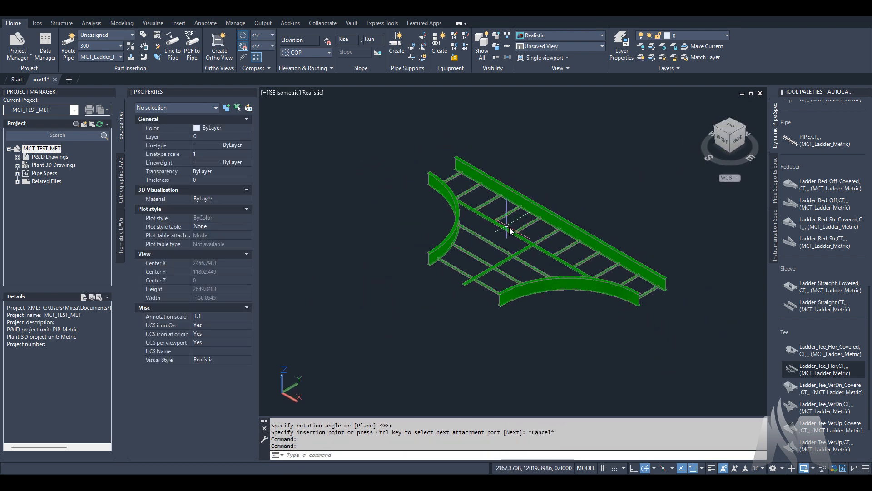
# Substitute the 300x800 horizontal ladder tee with the equal-width Ladder_Tee_Hor_300.
pyautogui.scroll(2, 510, 230)
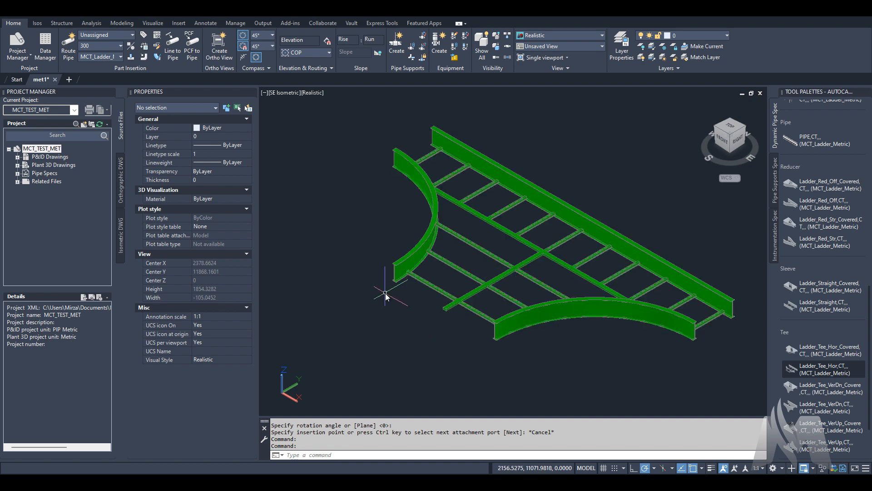
pyautogui.scroll(-4, 422, 293)
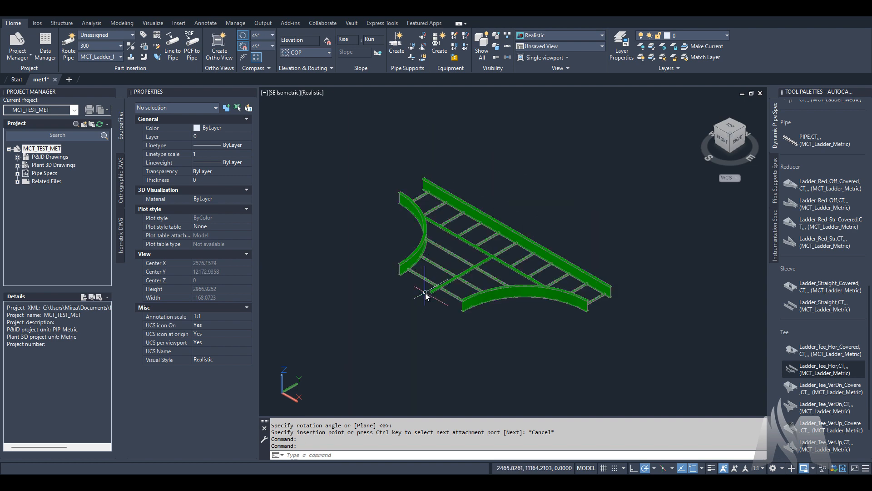
pyautogui.click(467, 302)
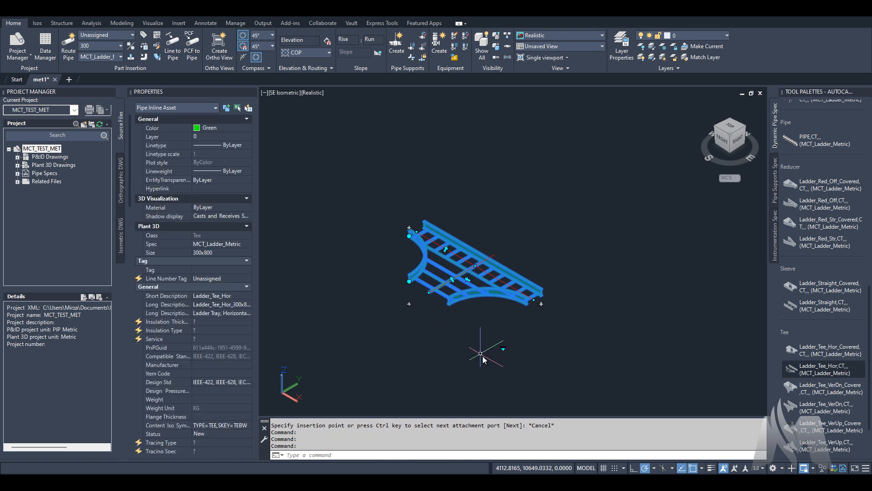
pyautogui.click(506, 354)
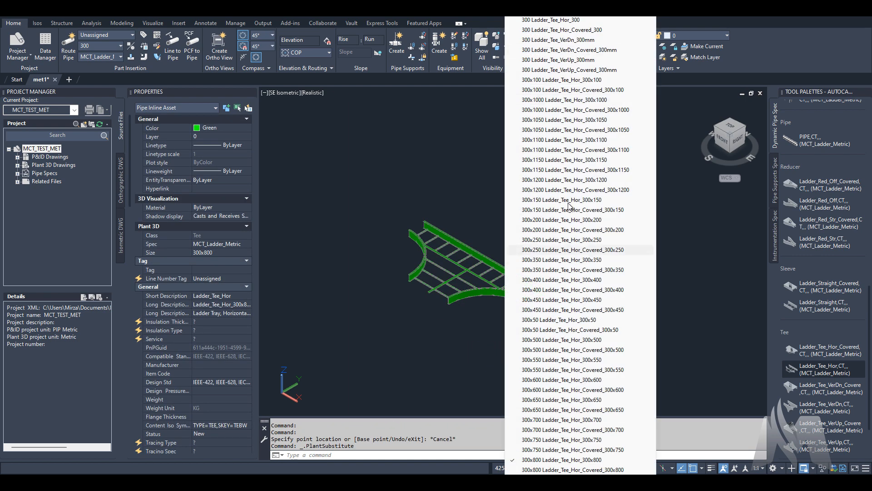
pyautogui.click(568, 22)
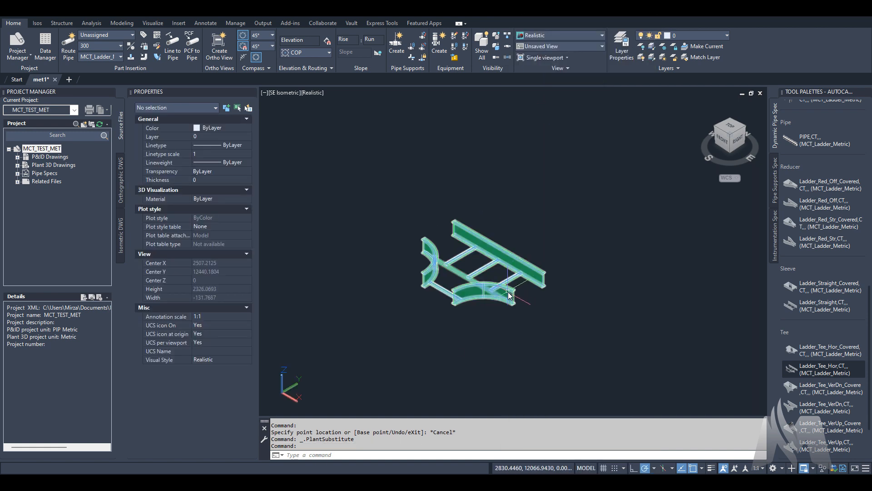
# Substitute the horizontal ladder tee with the wider-branch Ladder_Tee_Hor_300x1000.
pyautogui.click(514, 291)
pyautogui.click(493, 344)
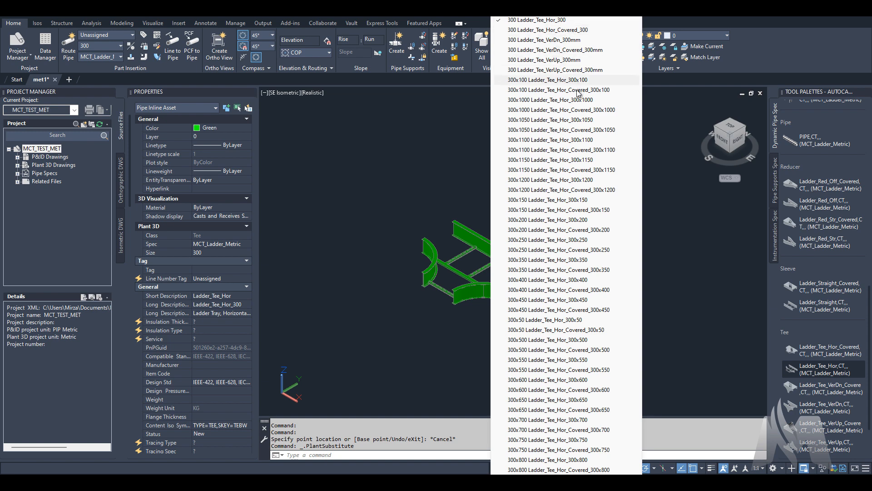
pyautogui.click(550, 100)
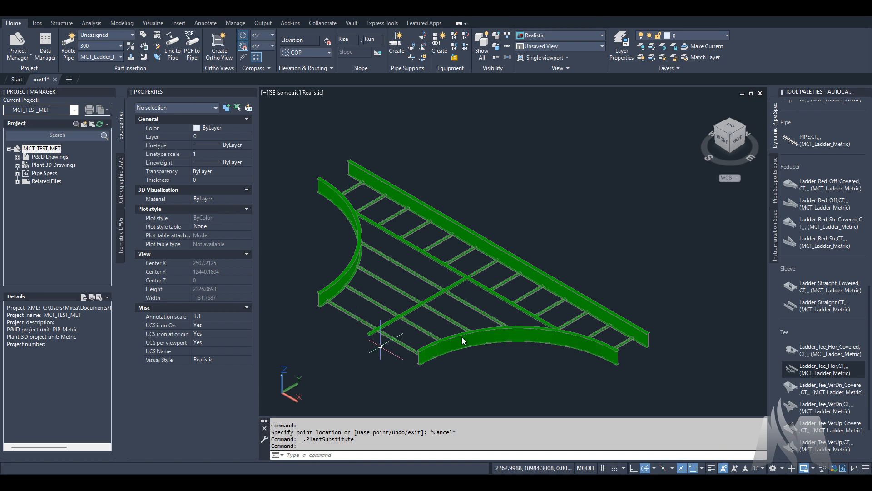
pyautogui.moveTo(502, 335); pyautogui.dragTo(507, 239, button='middle')
pyautogui.scroll(-2, 515, 311)
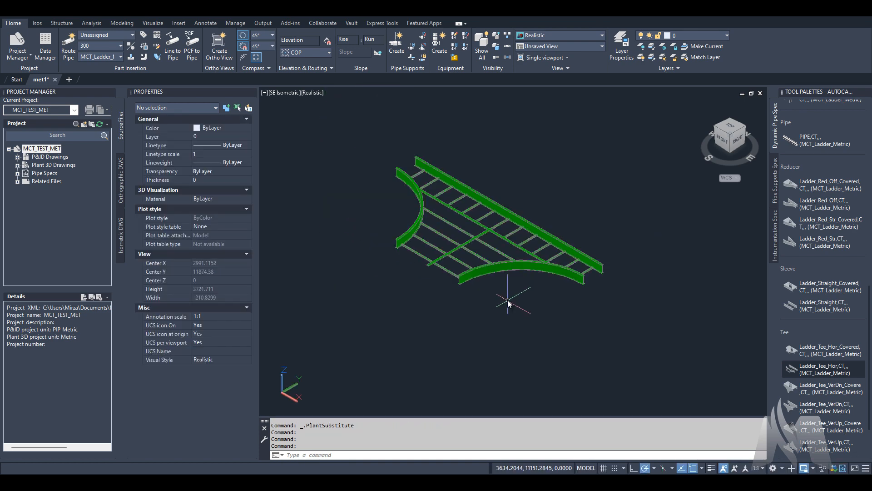
pyautogui.click(503, 221)
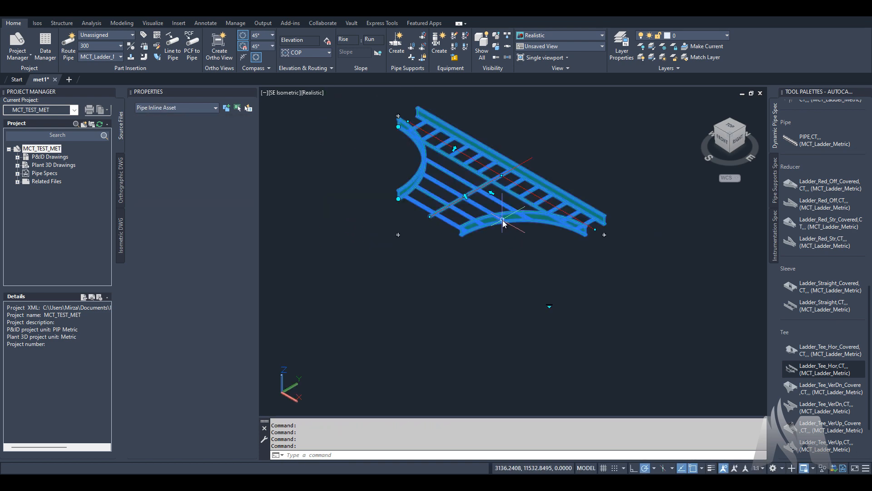
pyautogui.click(550, 306)
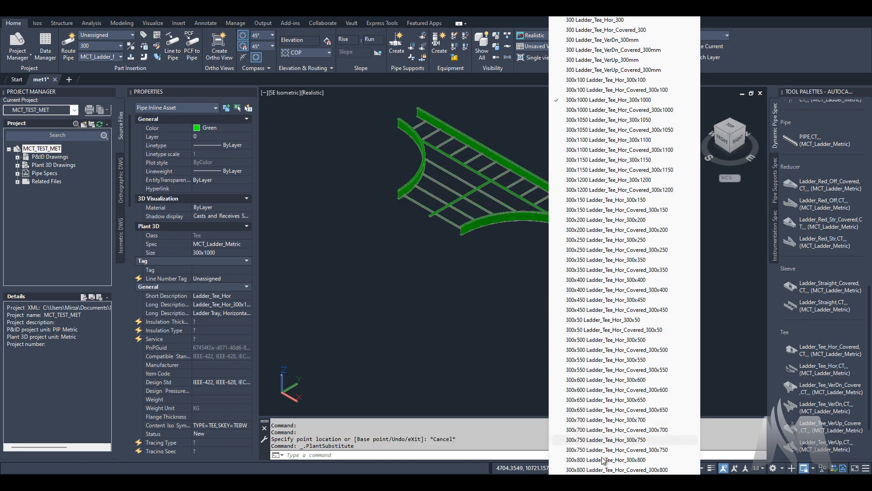
pyautogui.press('Escape')
pyautogui.press('Escape')
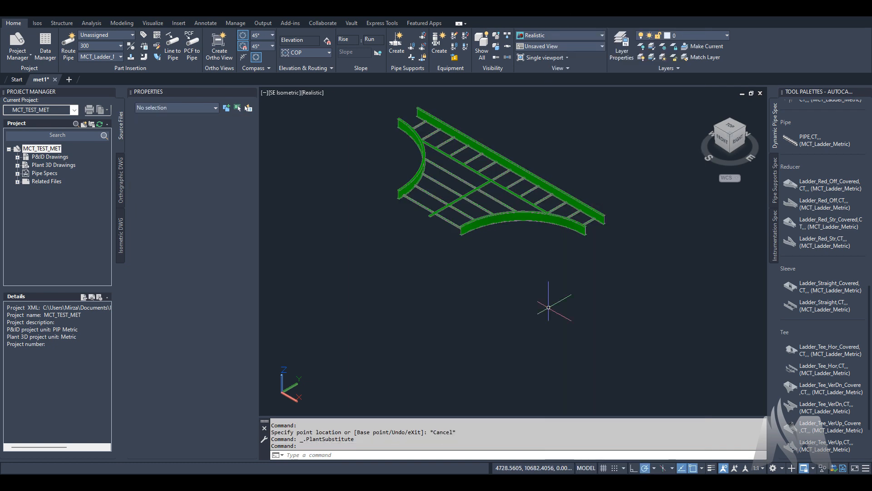
# Set the tray width to 600, insert a Ladder_Tee_Hor below the green tee at the default rotation, and view its substitute sizes.
pyautogui.click(120, 46)
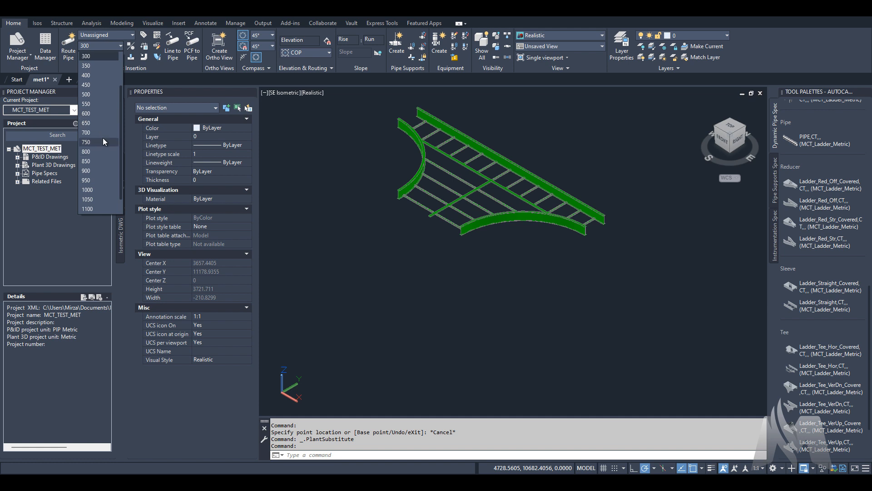
pyautogui.click(88, 114)
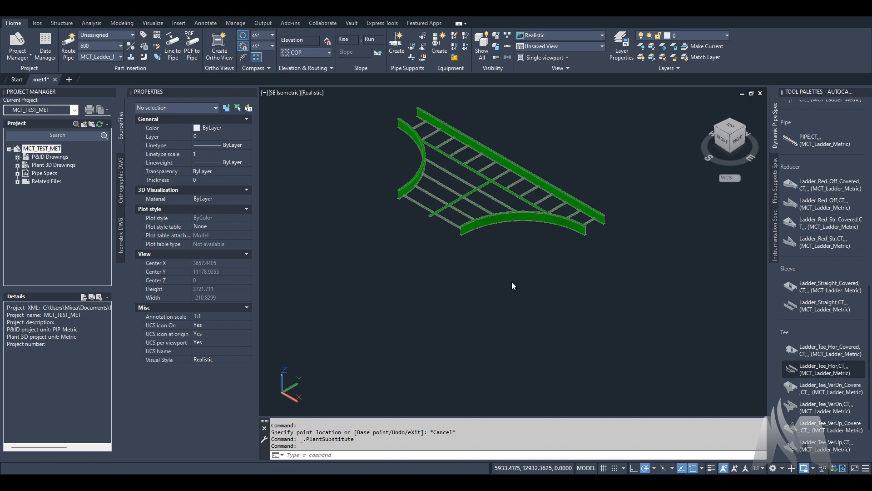
pyautogui.moveTo(414, 324); pyautogui.dragTo(450, 233, button='middle')
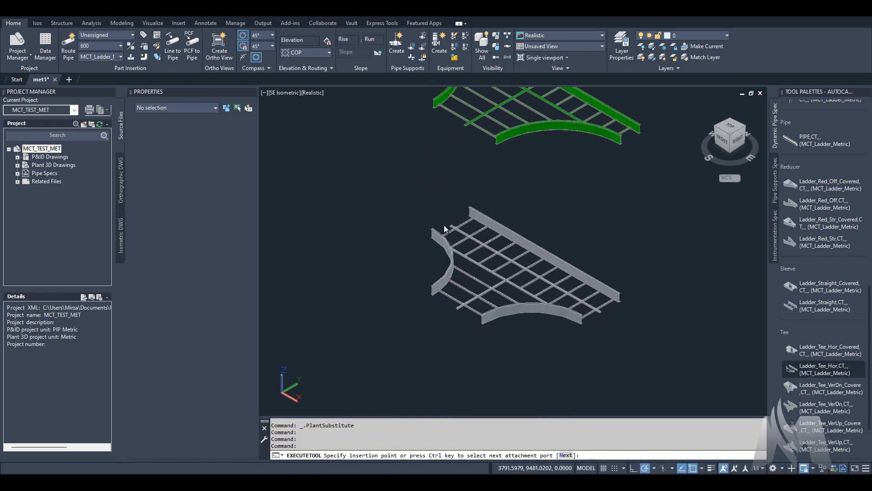
pyautogui.click(410, 250)
pyautogui.press('Return')
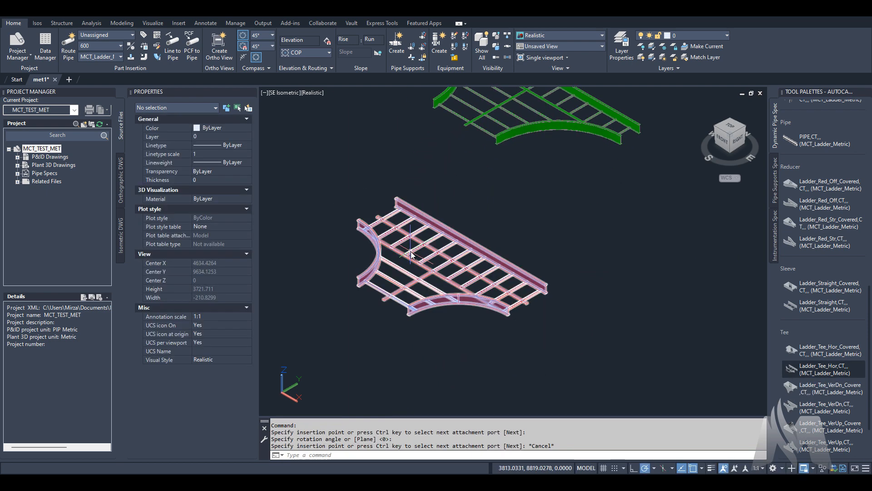
pyautogui.press('Escape')
pyautogui.click(473, 373)
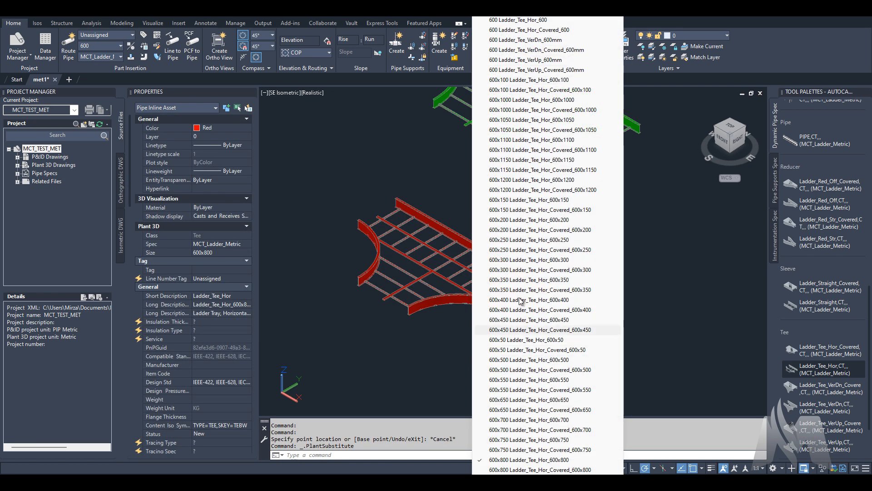
pyautogui.click(560, 220)
# Delete both horizontal ladder tees from the model.
pyautogui.click(600, 204)
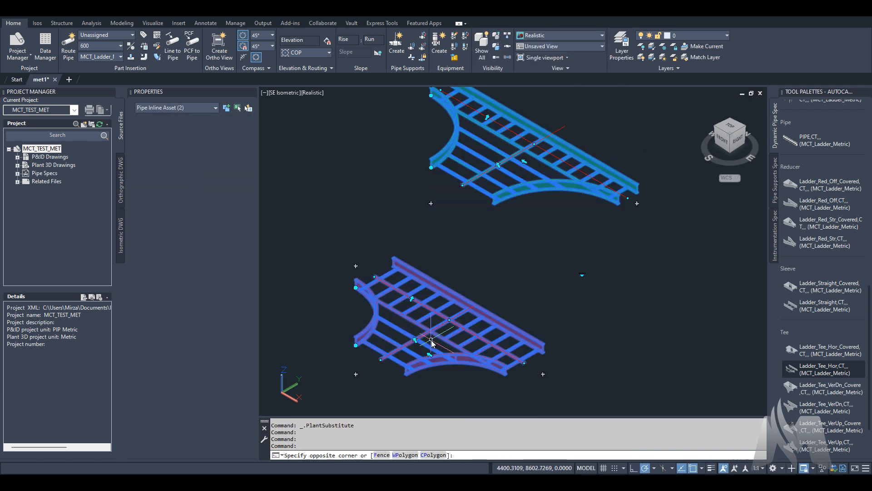
pyautogui.click(432, 344)
pyautogui.press('Delete')
# Insert a 600-wide Ladder_Cross_Hor in the empty model at the default rotation.
pyautogui.scroll(10, 815, 269)
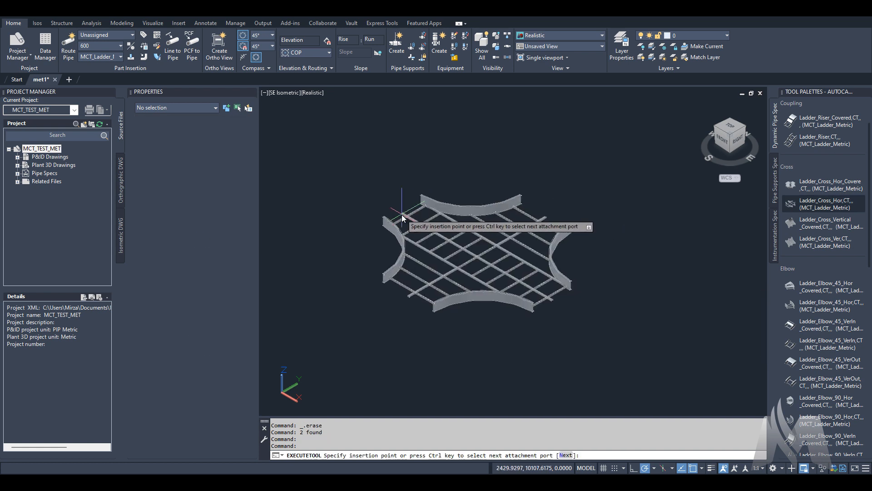
pyautogui.click(402, 214)
pyautogui.click(445, 238)
pyautogui.press('Escape')
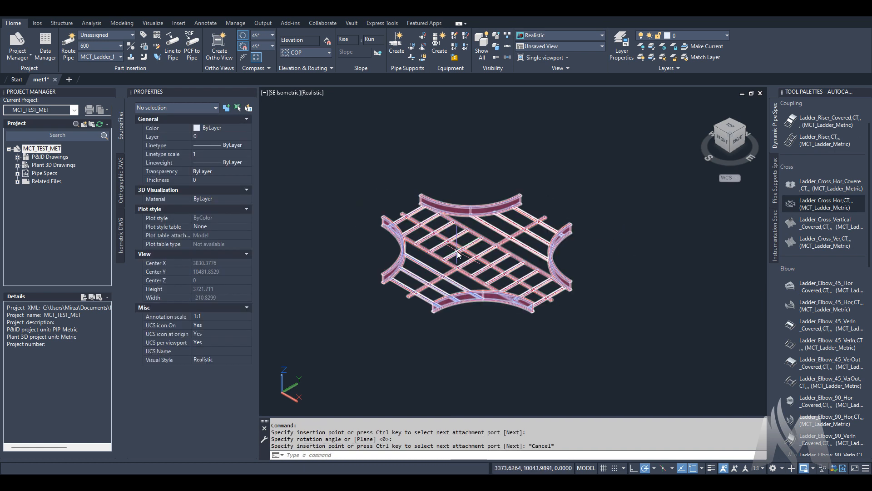
pyautogui.scroll(2, 457, 253)
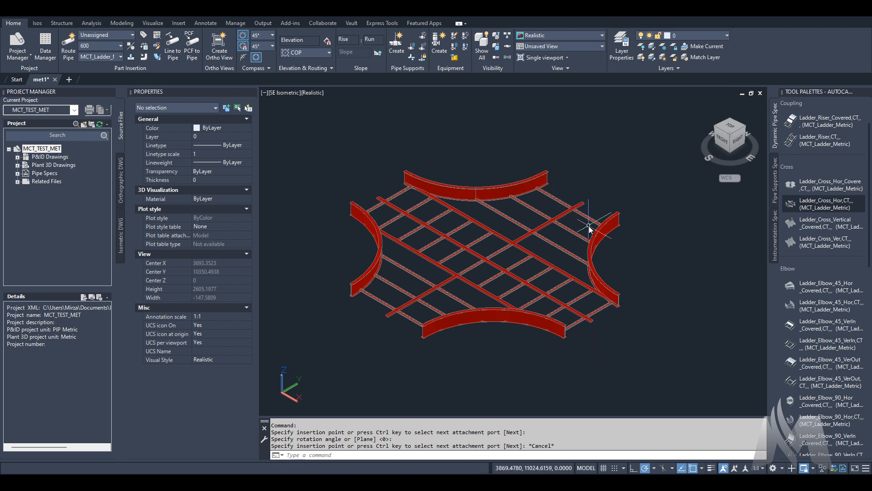
# Substitute the 600x800 horizontal ladder cross with the equal-width Ladder_Cross_Hor_600.
pyautogui.click(499, 309)
pyautogui.moveTo(491, 327); pyautogui.dragTo(484, 285, button='middle')
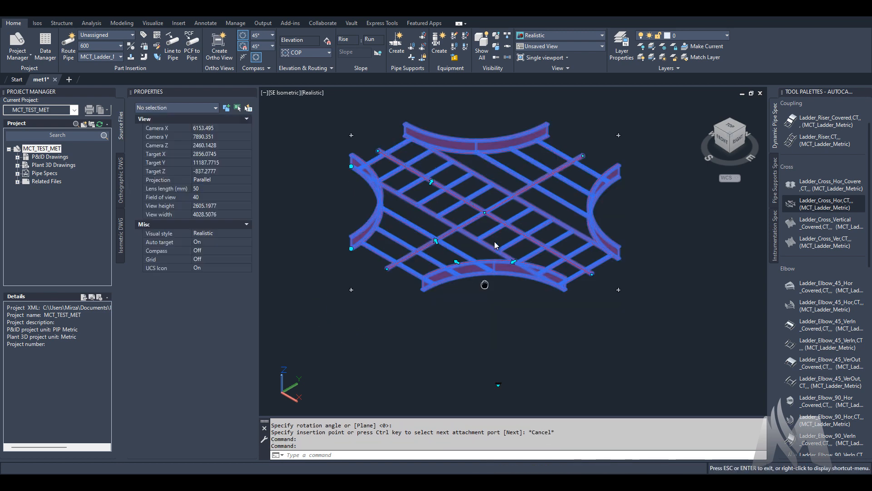
pyautogui.click(494, 170)
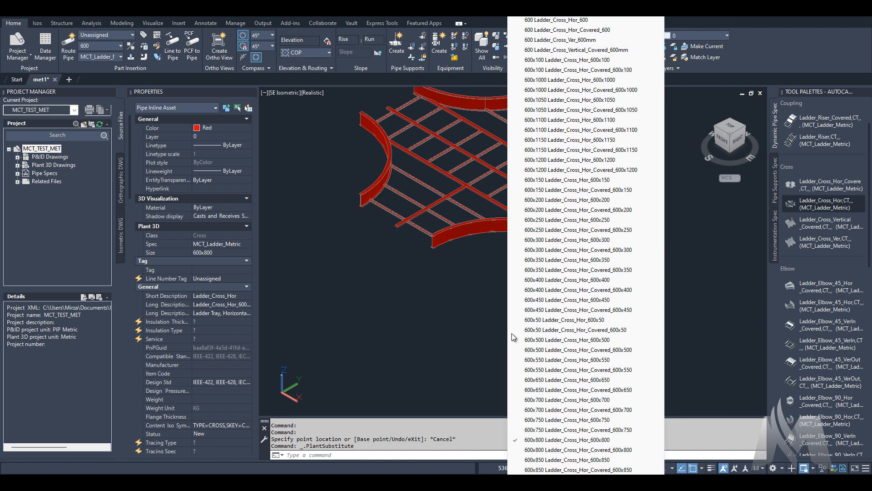
pyautogui.click(561, 25)
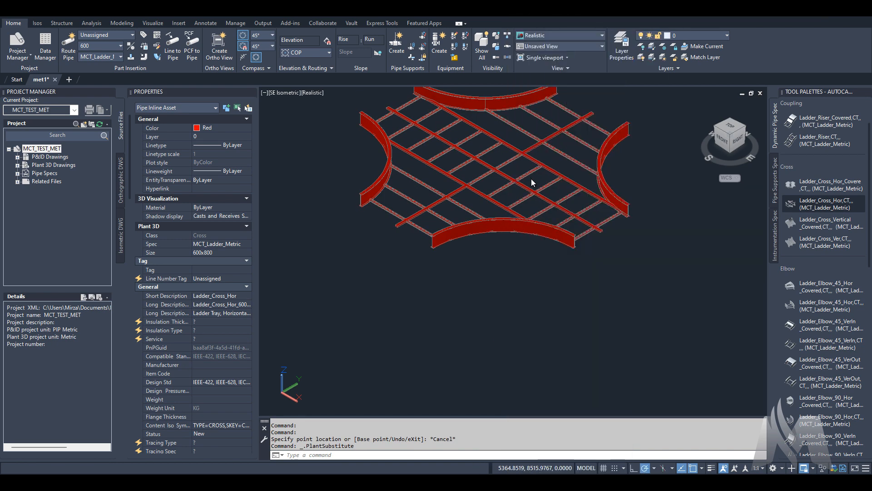
pyautogui.scroll(-1, 533, 181)
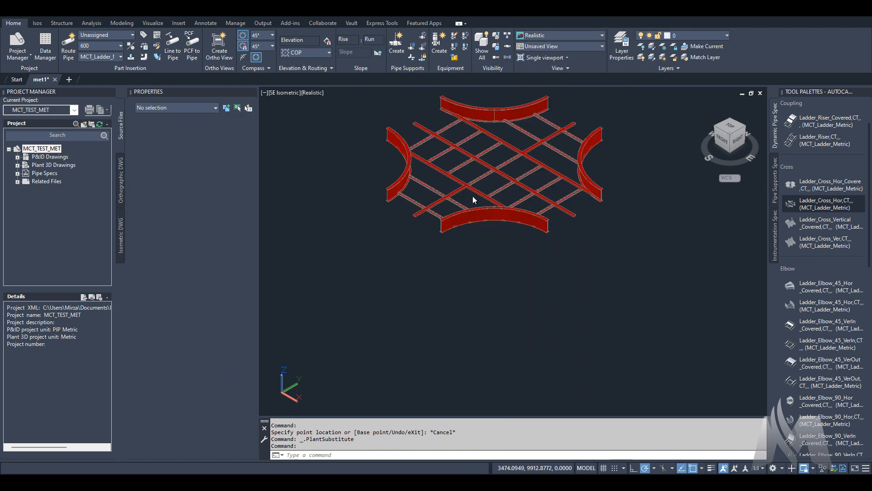
pyautogui.moveTo(472, 195); pyautogui.dragTo(488, 206, button='middle')
pyautogui.click(489, 207)
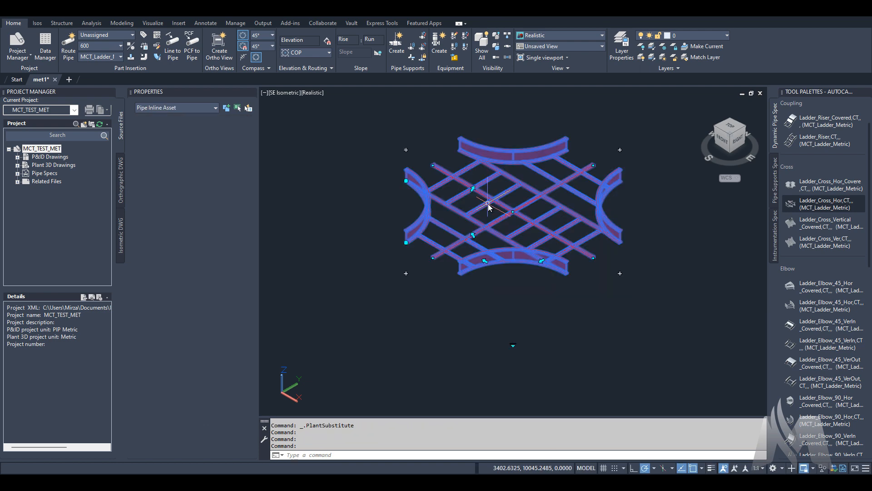
pyautogui.press('Escape')
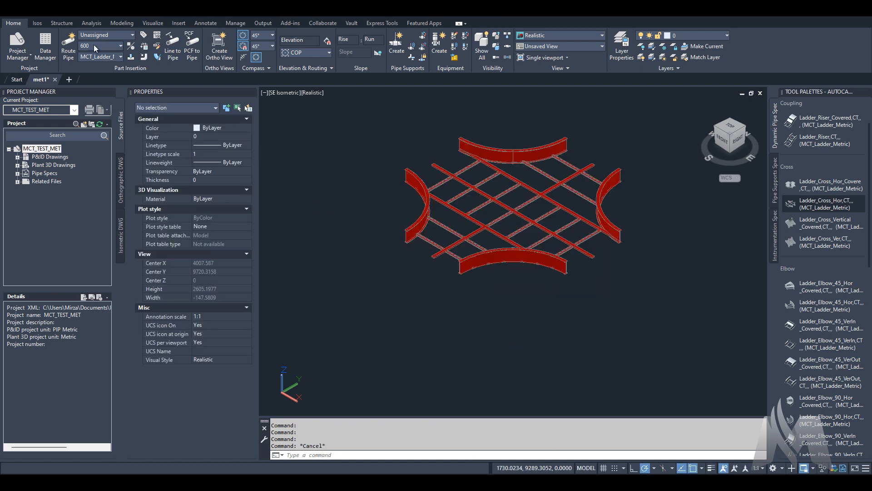
# Set the tray width to 300 and insert a Ladder_Cross_Hor below the red cross at the default rotation.
pyautogui.click(93, 44)
pyautogui.click(89, 66)
pyautogui.moveTo(469, 312); pyautogui.dragTo(490, 216, button='middle')
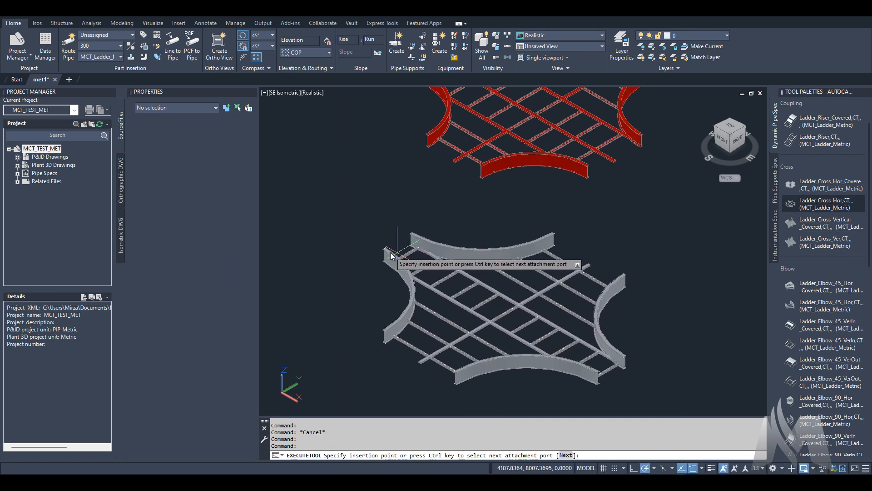
pyautogui.click(391, 248)
pyautogui.click(412, 263)
pyautogui.press('Escape')
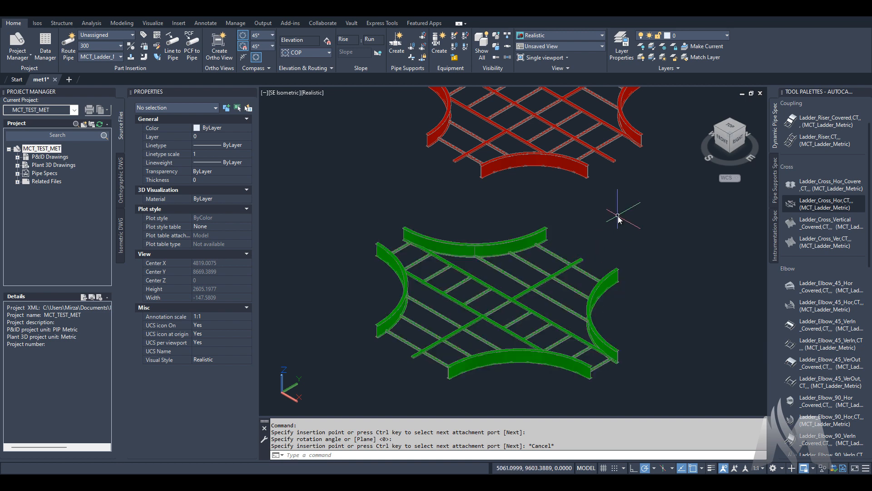
# Delete both horizontal ladder crosses from the model.
pyautogui.scroll(-3, 617, 210)
pyautogui.click(640, 176)
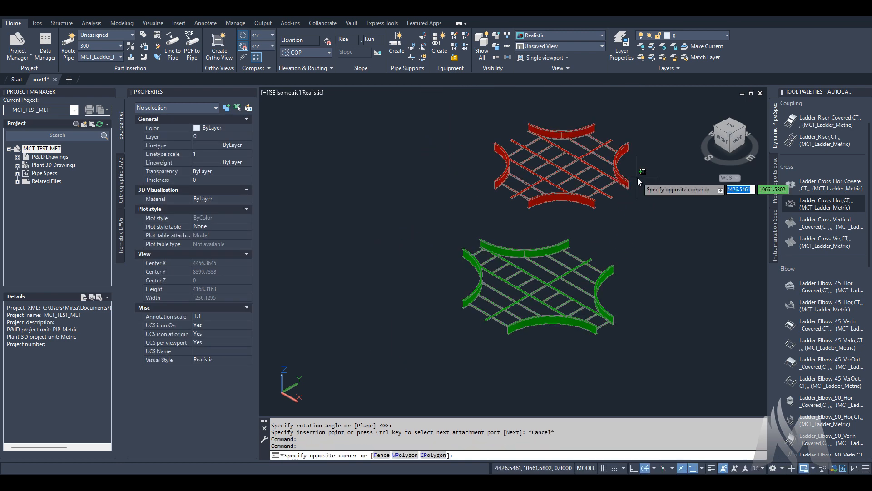
pyautogui.click(560, 266)
pyautogui.press('Delete')
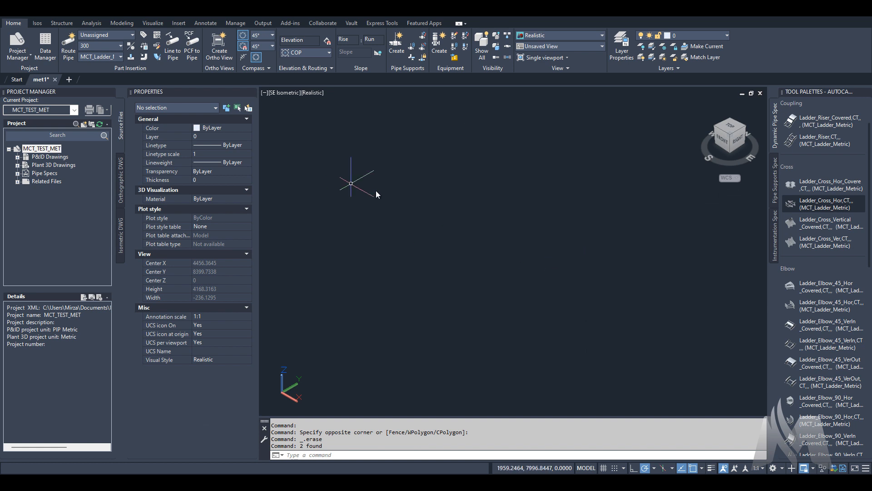
# Switch the part spec from the ladder trays to MCT_Ventilated_Metric.
pyautogui.click(799, 244)
pyautogui.press('Escape')
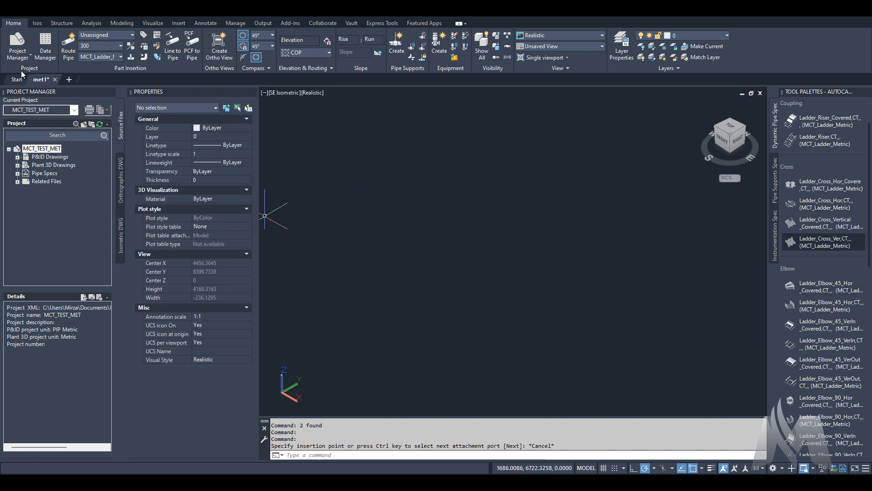
pyautogui.click(97, 57)
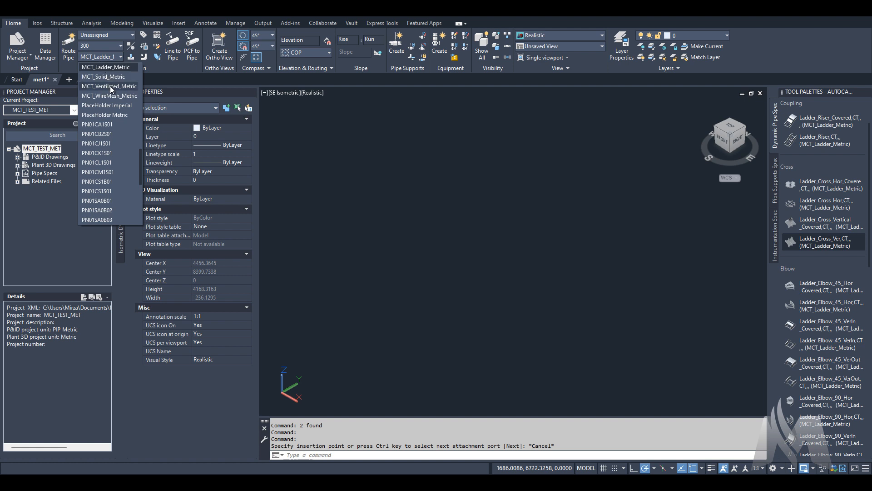
pyautogui.click(110, 85)
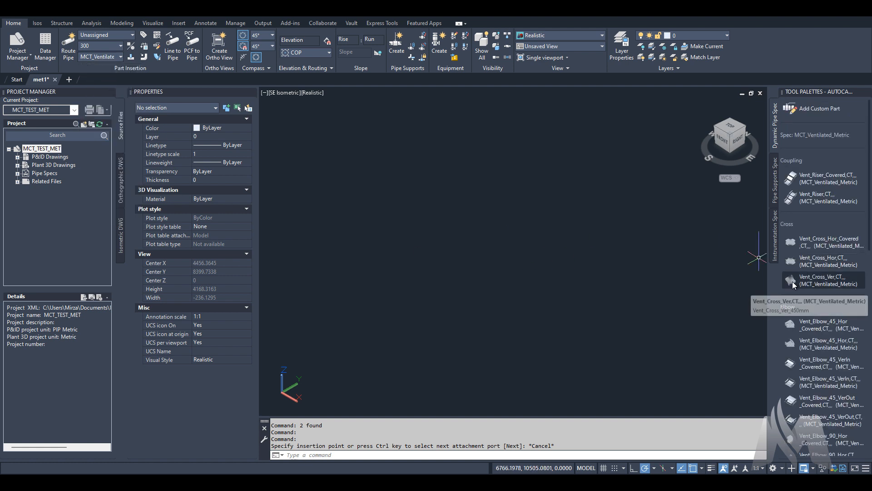
# Insert a Vent_Cross_Ver in the empty model at the default rotation.
pyautogui.click(792, 281)
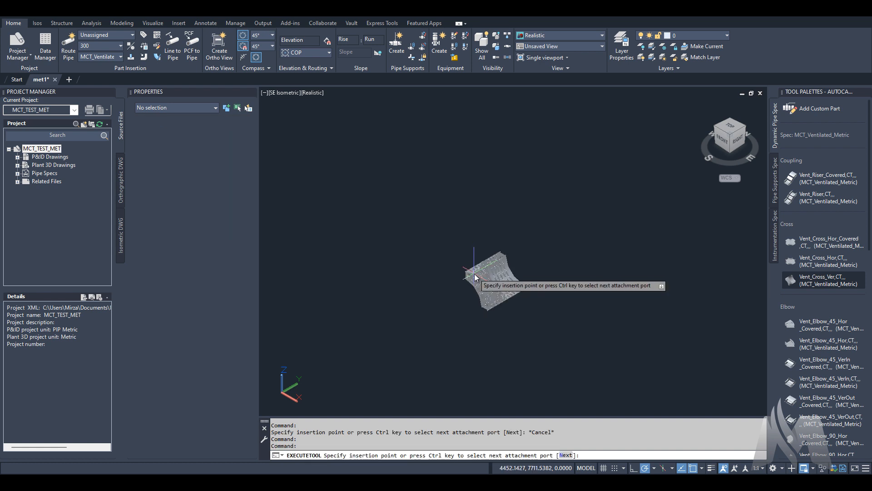
pyautogui.click(474, 272)
pyautogui.press('Return')
pyautogui.scroll(8, 489, 289)
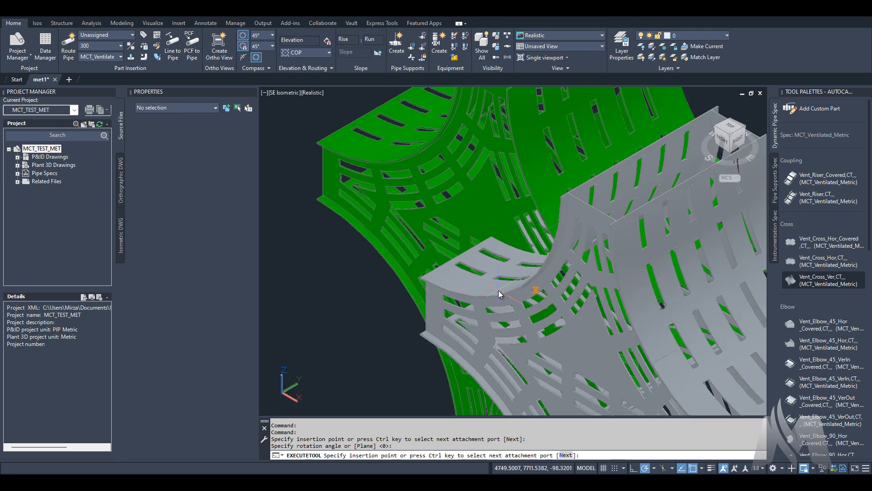
# Examine the ventilated vertical cross in the front view and bring up its component information.
pyautogui.press('Escape')
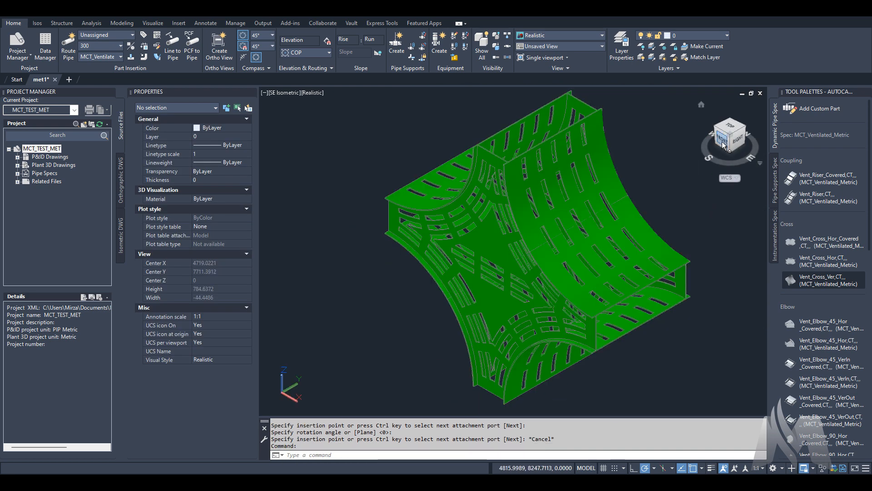
pyautogui.click(720, 144)
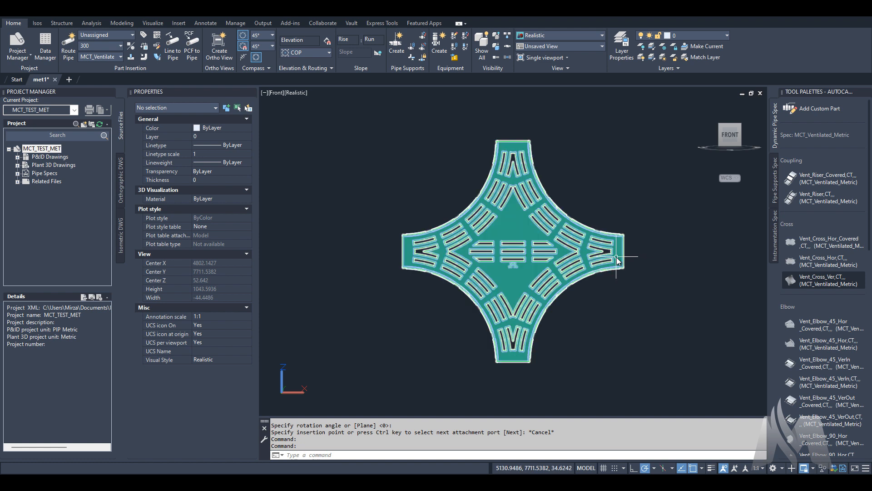
pyautogui.moveTo(617, 257)
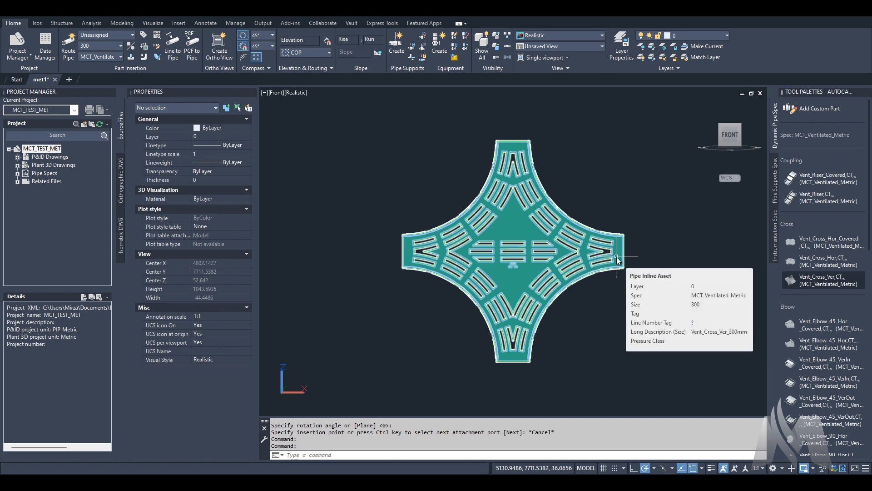
# Delete the ventilated vertical cross and return the model to the SE isometric view.
pyautogui.click(617, 257)
pyautogui.press('Delete')
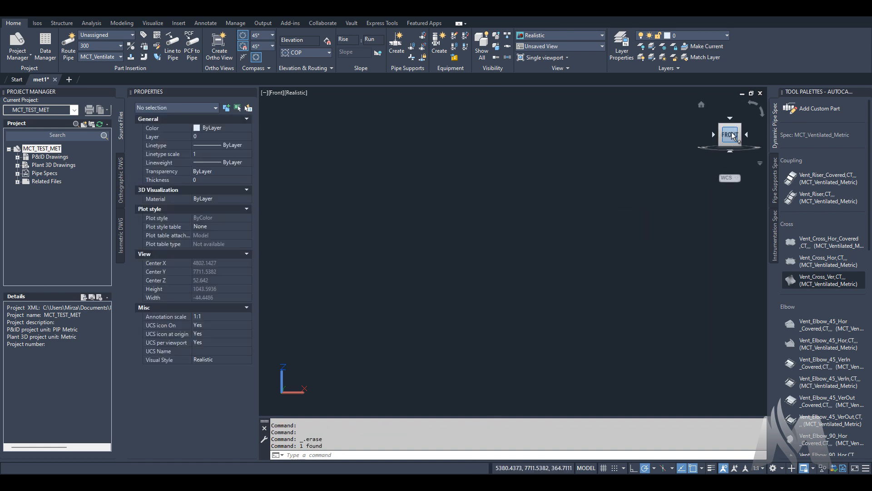
pyautogui.click(740, 128)
# Insert a Vent_Tee_VerDn near the origin of the empty model at the default rotation.
pyautogui.scroll(-6, 802, 318)
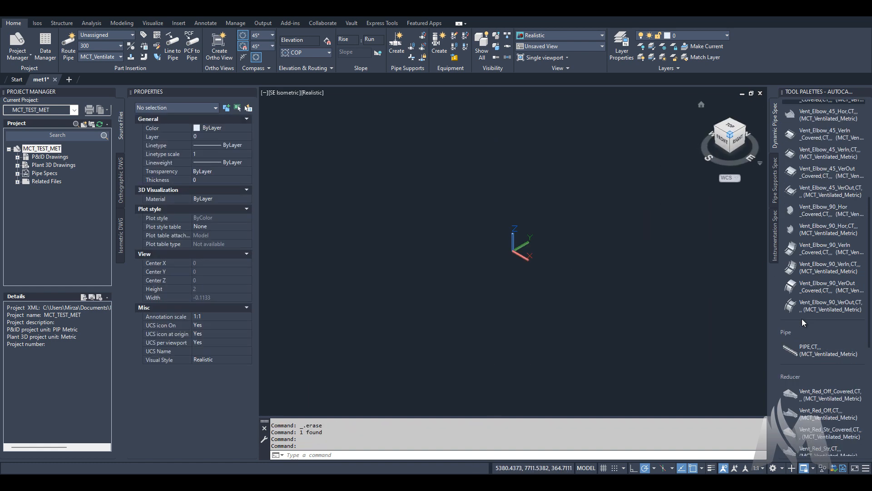
pyautogui.scroll(-5, 802, 318)
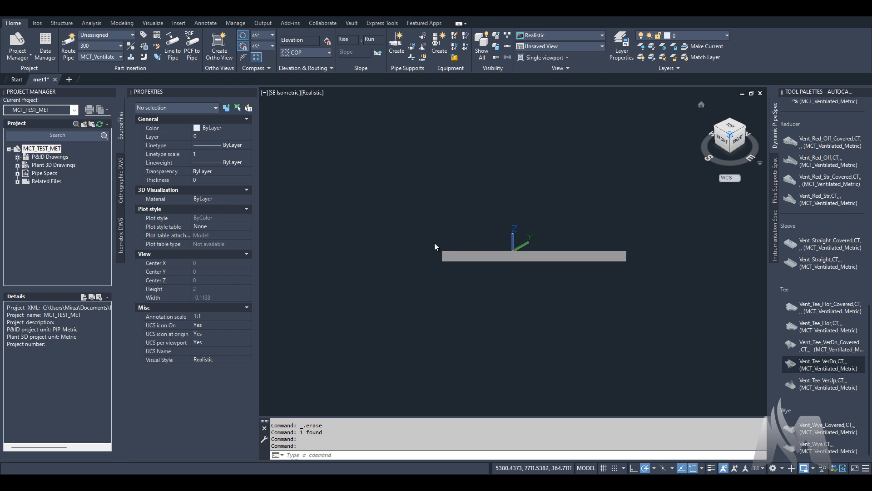
pyautogui.scroll(-5, 434, 241)
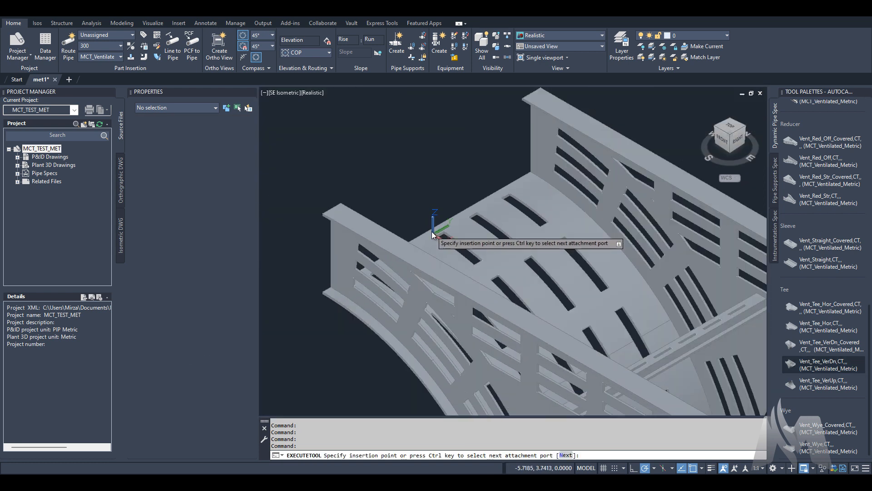
pyautogui.click(435, 221)
pyautogui.click(478, 230)
pyautogui.press('Escape')
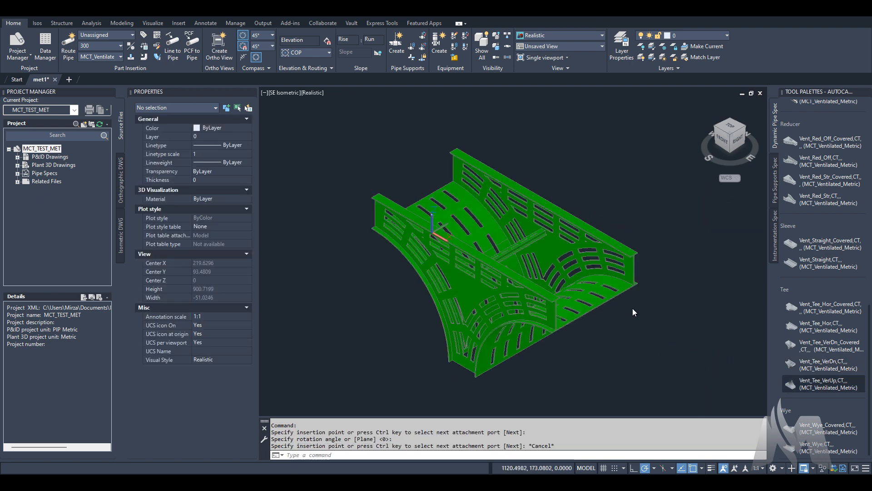
# Insert a Vent_Tee_VerUp apart from the downward tee, switching its attachment port and keeping the default rotation.
pyautogui.press('Return')
pyautogui.scroll(5, 517, 261)
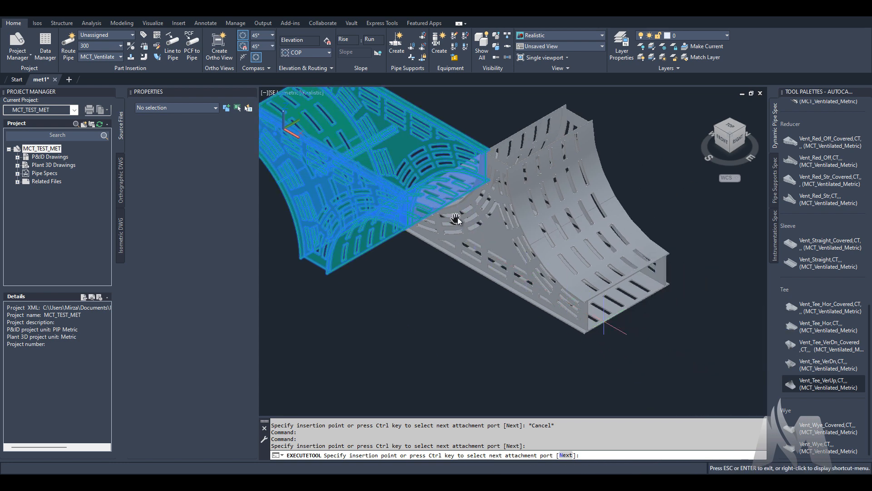
pyautogui.press('ctrl')
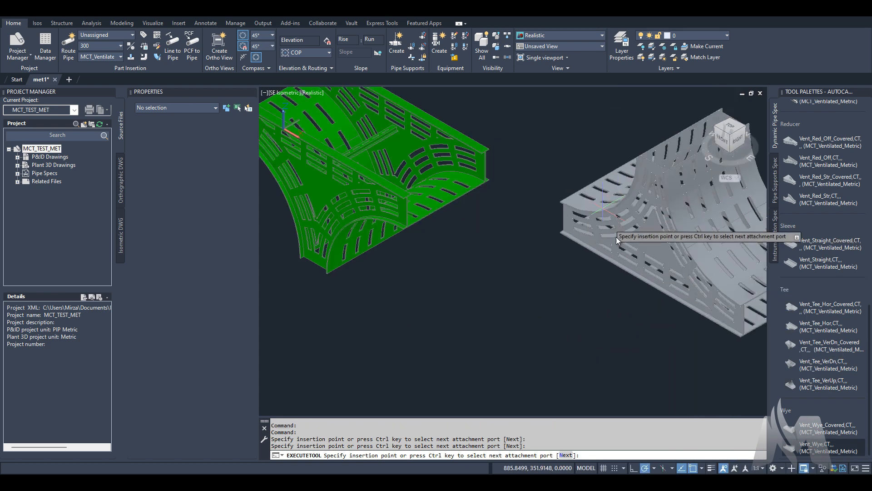
pyautogui.click(507, 234)
pyautogui.press('Return')
pyautogui.press('Escape')
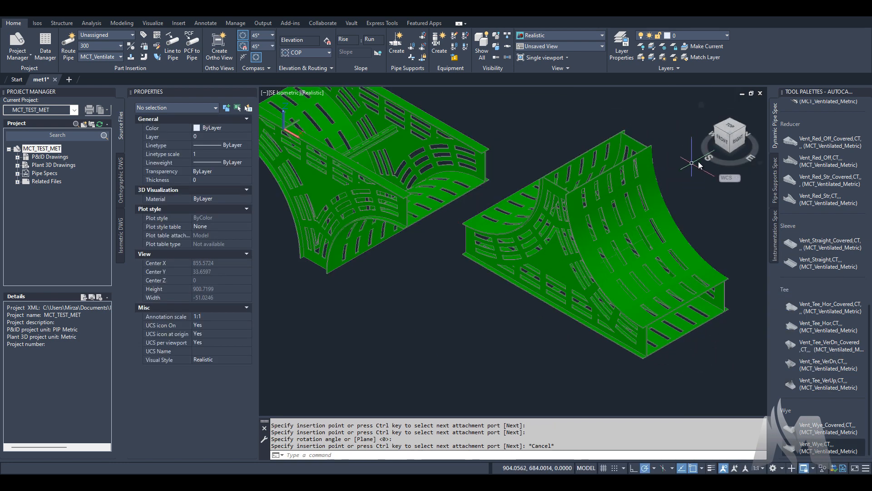
# Check both ventilated vertical tees from the front and delete them from the model.
pyautogui.click(724, 141)
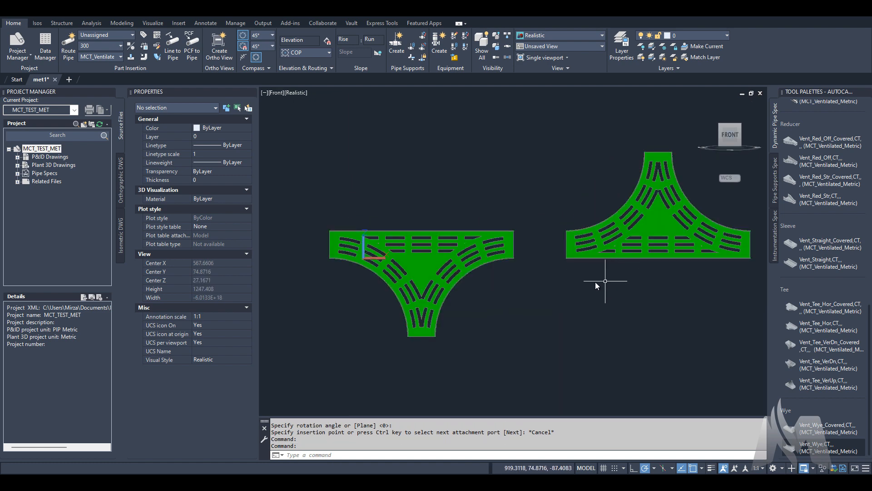
pyautogui.click(611, 297)
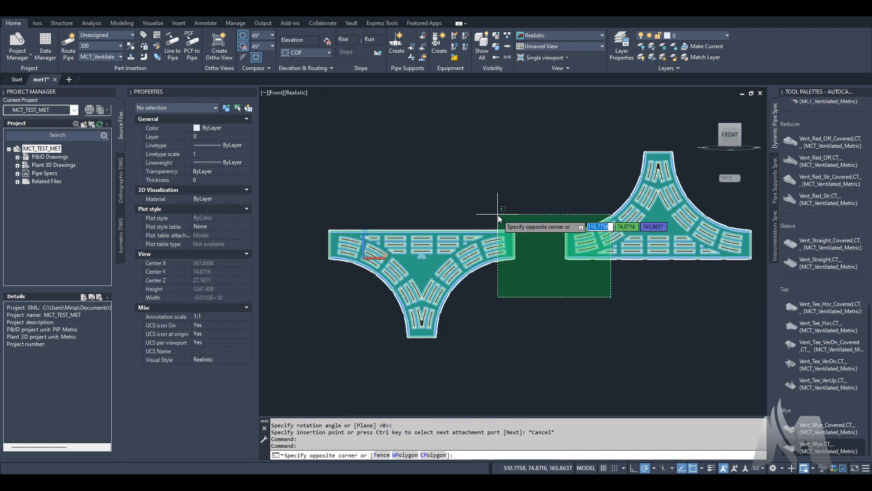
pyautogui.click(498, 214)
pyautogui.press('Delete')
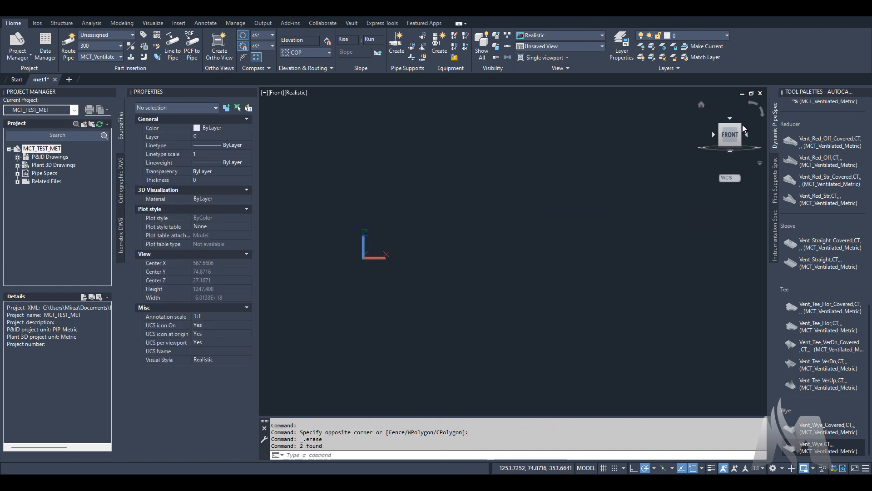
pyautogui.click(741, 128)
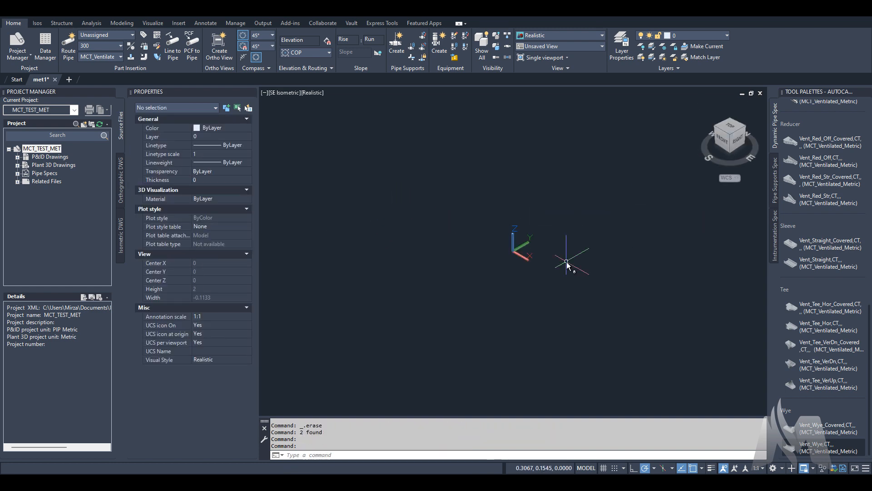